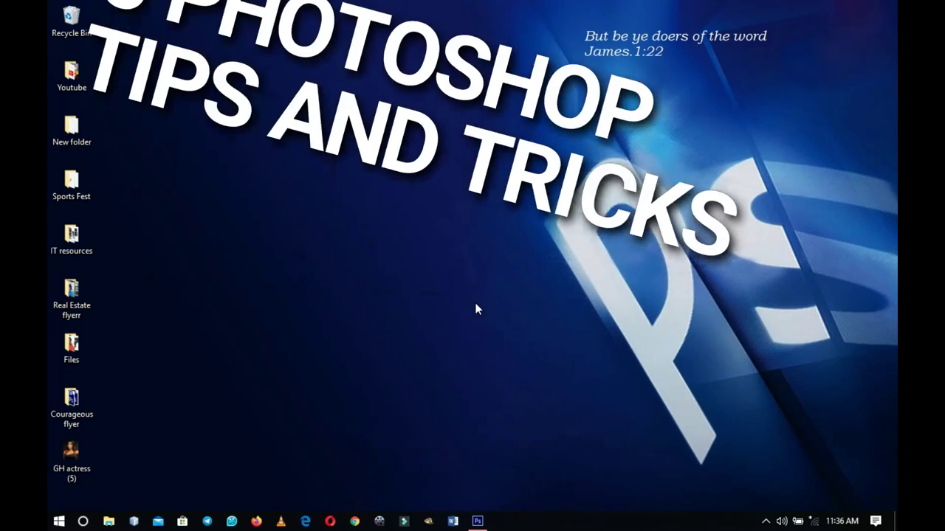
Switch to Photoshop and create a new 1280 × 800 pixel document in Grayscale colour mode with a white background.
click(478, 521)
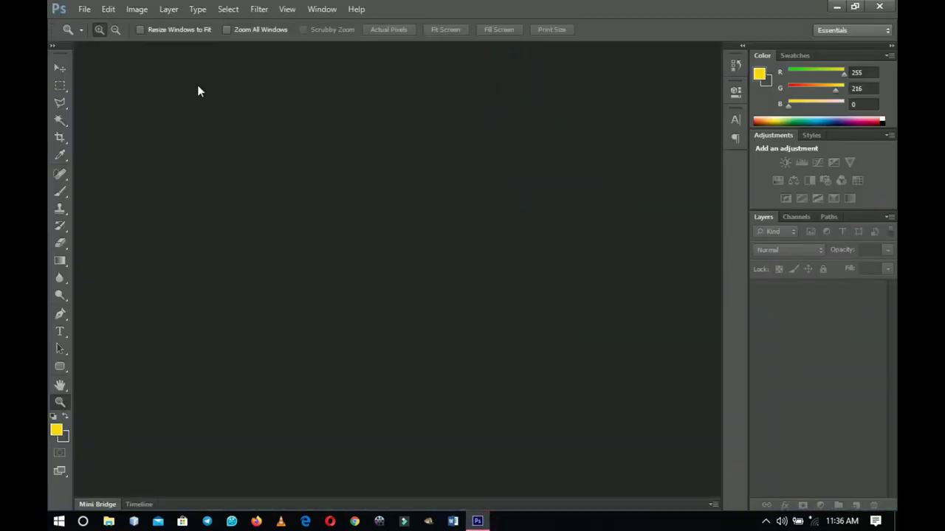
click(85, 9)
click(97, 10)
click(104, 10)
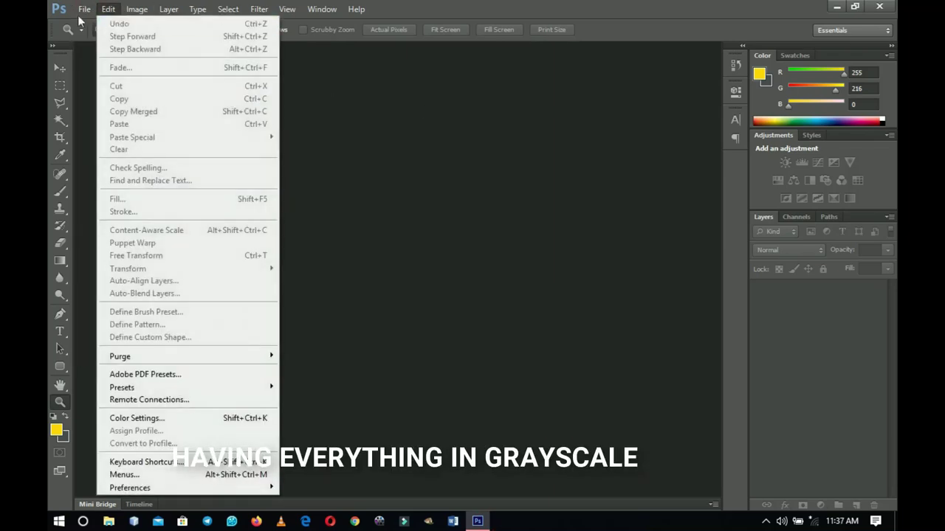
click(87, 25)
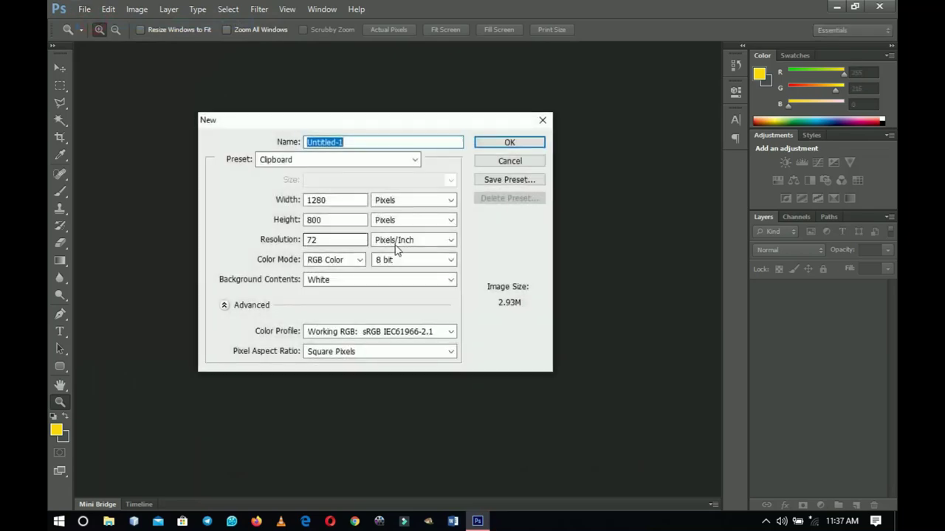
drag(330, 129, 350, 133)
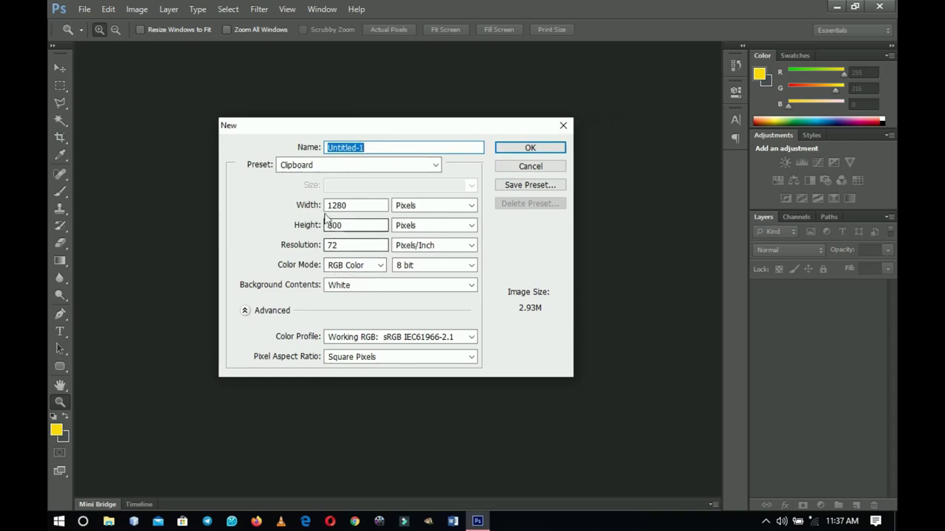
click(360, 267)
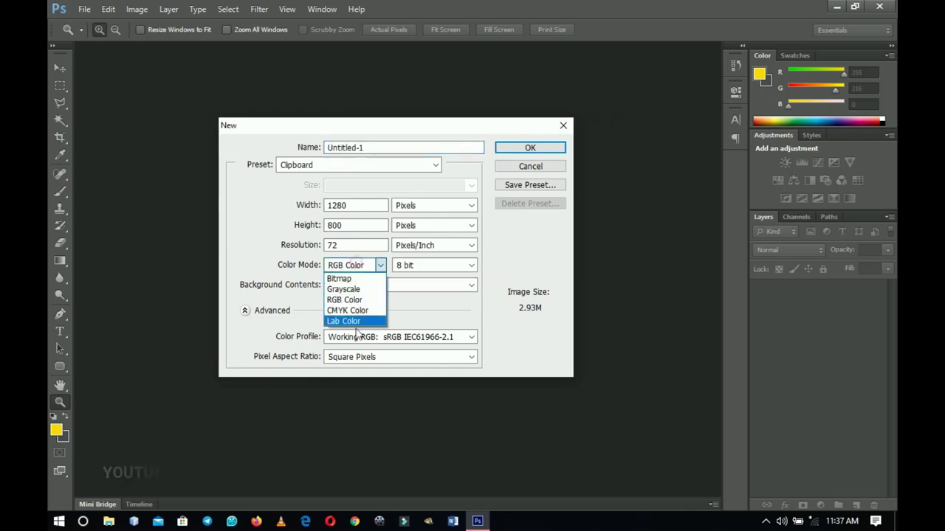
click(362, 290)
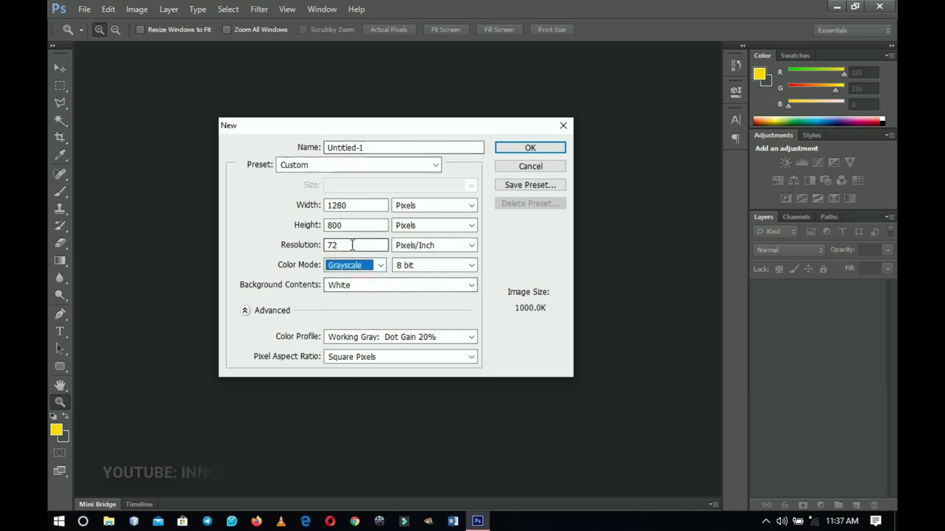
click(521, 147)
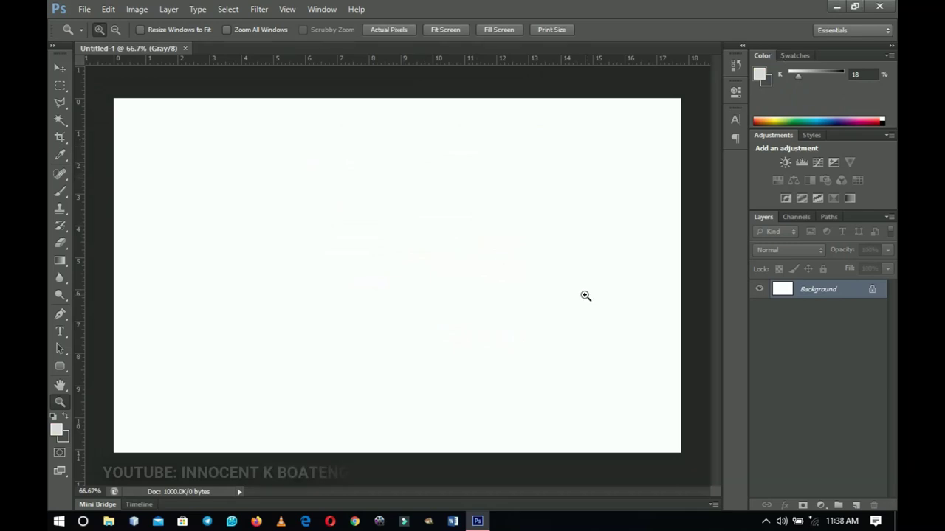
Place the "GH actress (5)" image from the desktop into the grayscale document at its default placement size.
click(836, 6)
drag(53, 478, 433, 347)
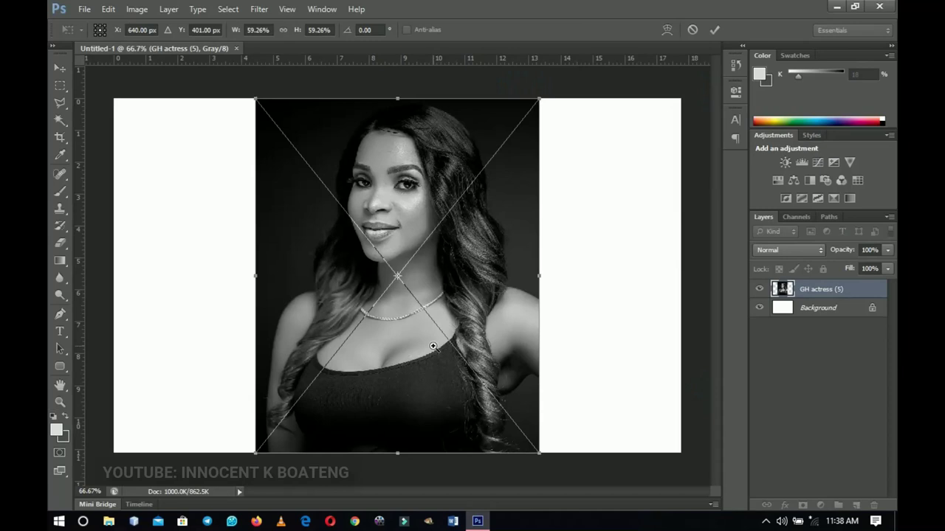
key(z)
key(Return)
click(377, 299)
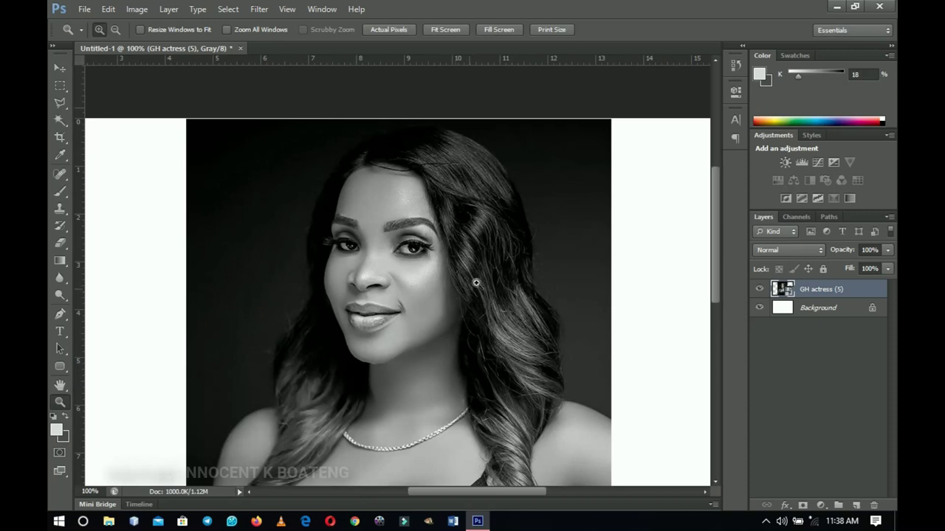
scroll(423, 286, down, 2)
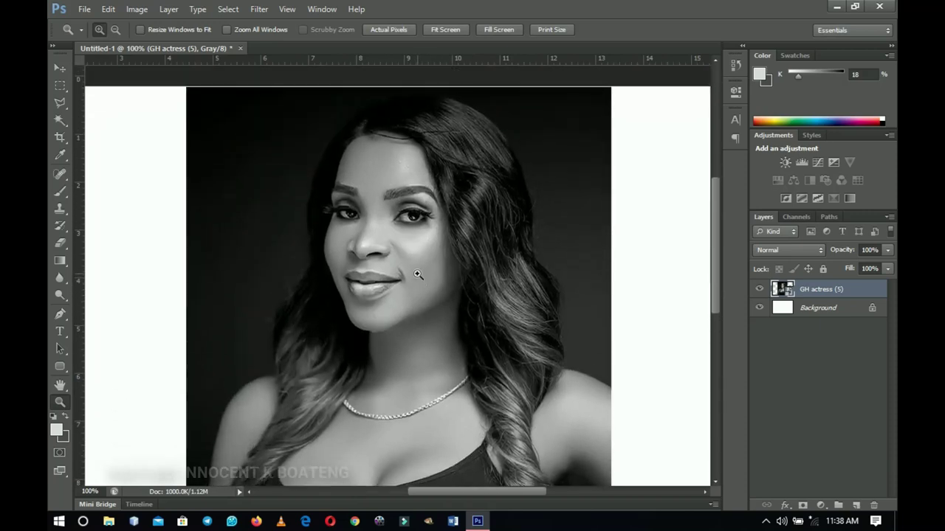
scroll(417, 275, down, 2)
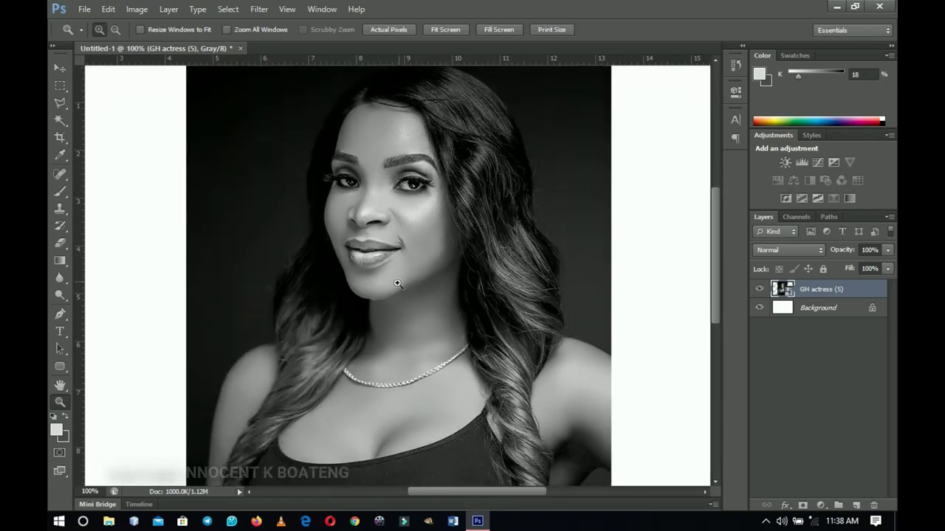
scroll(402, 270, up, 1)
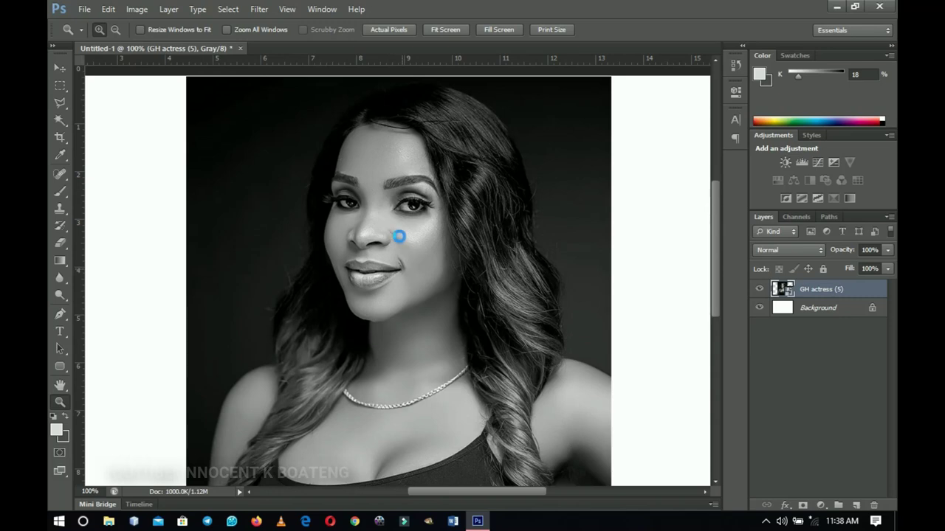
Examine the colour modes offered for a new document without creating one.
key(ctrl+n)
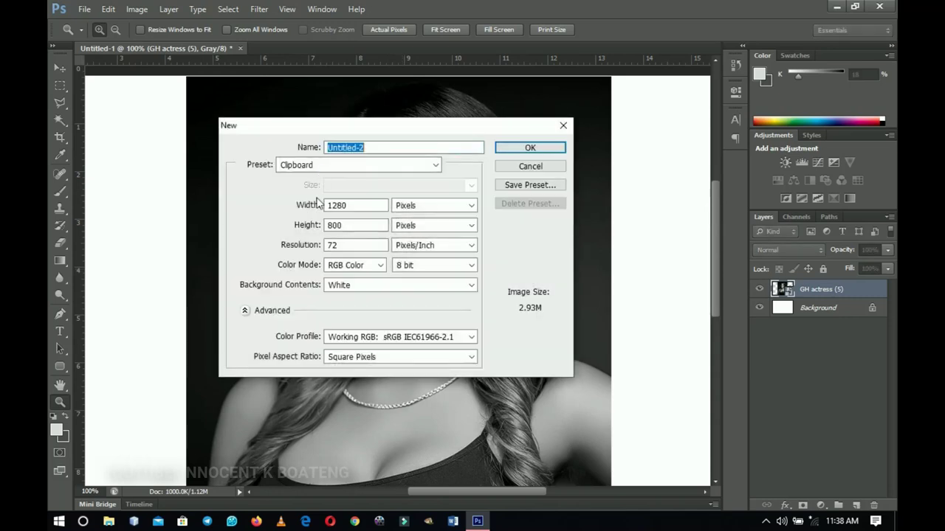
click(336, 266)
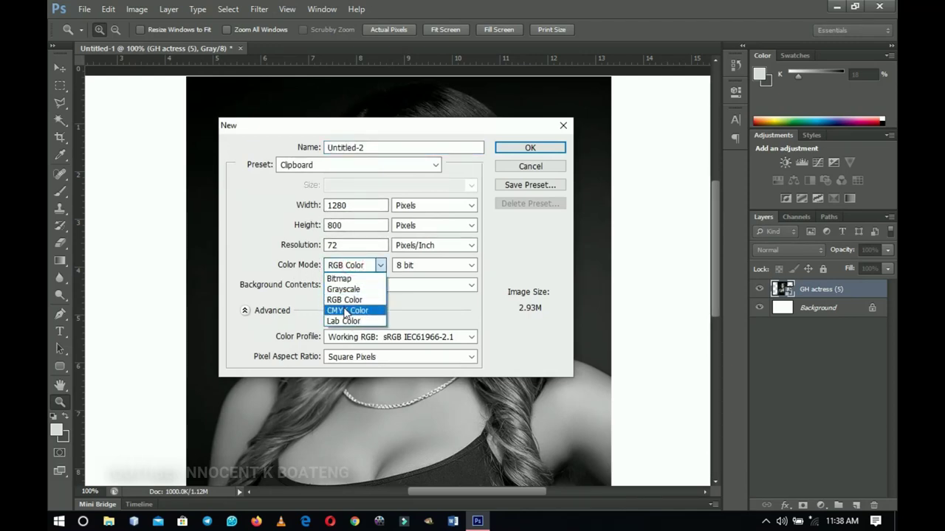
click(515, 165)
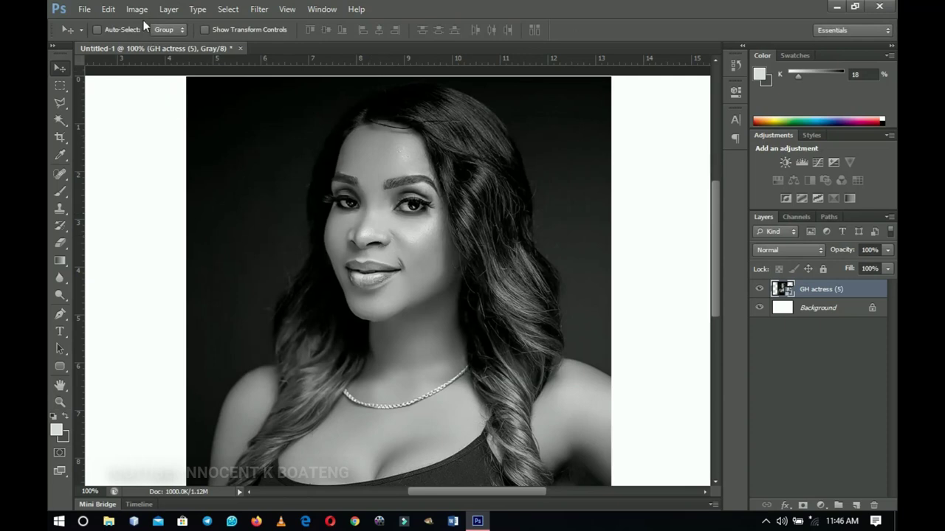
Convert the document to RGB Color mode without rasterizing the smart object or flattening the layers.
click(137, 10)
mouse_move(213, 25)
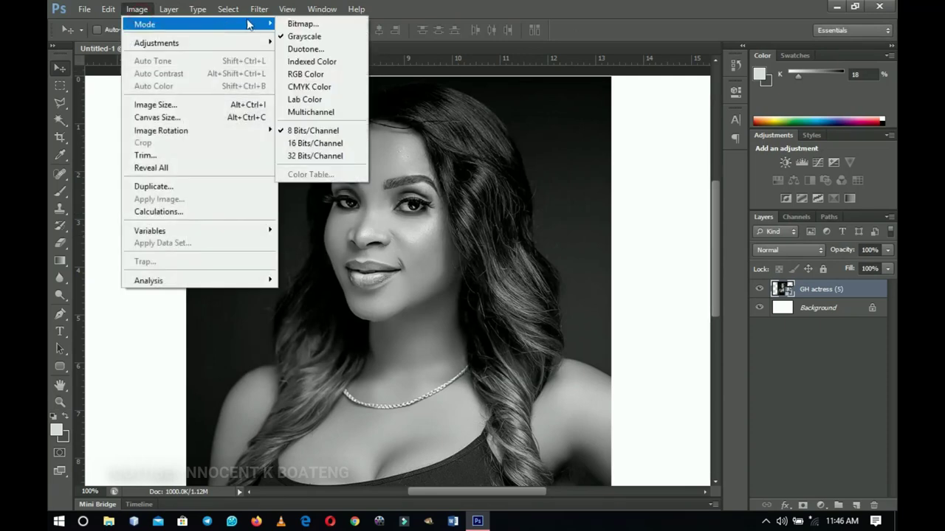
click(308, 74)
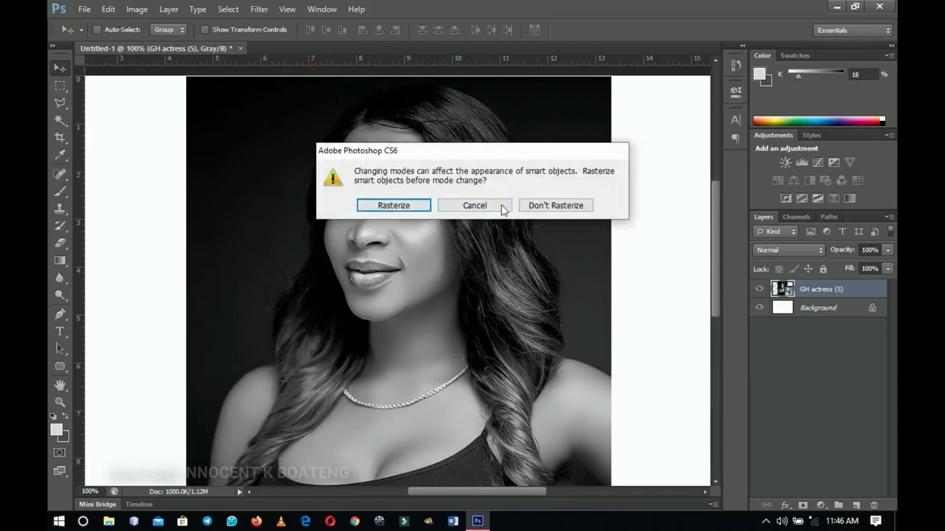
click(556, 205)
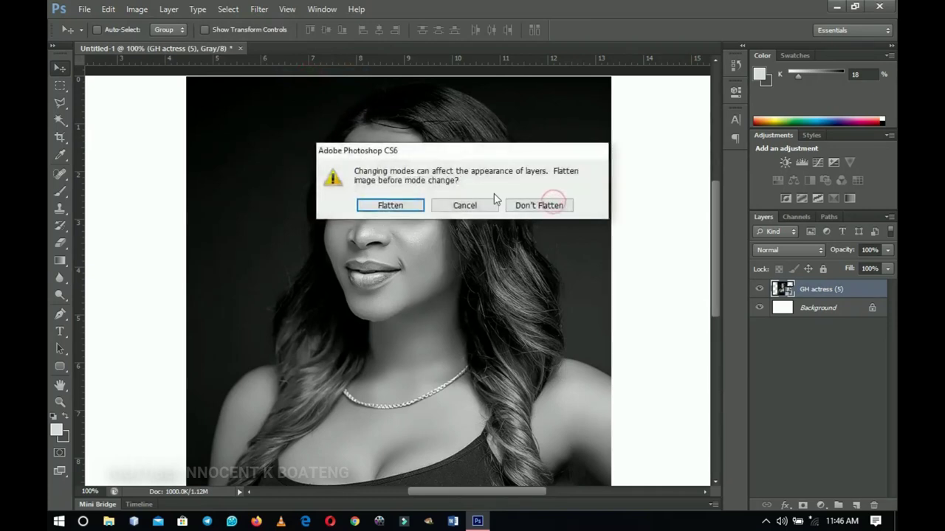
click(521, 206)
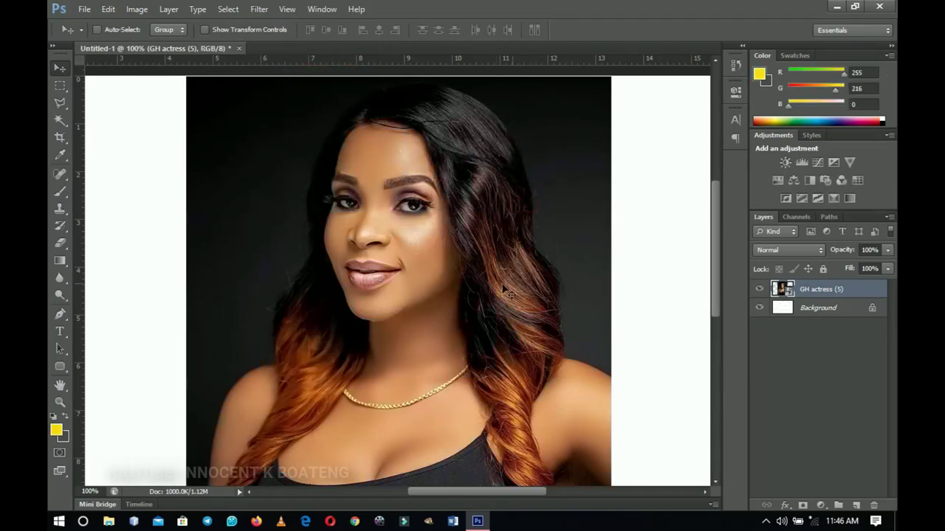
scroll(476, 279, down, 2)
scroll(476, 279, up, 1)
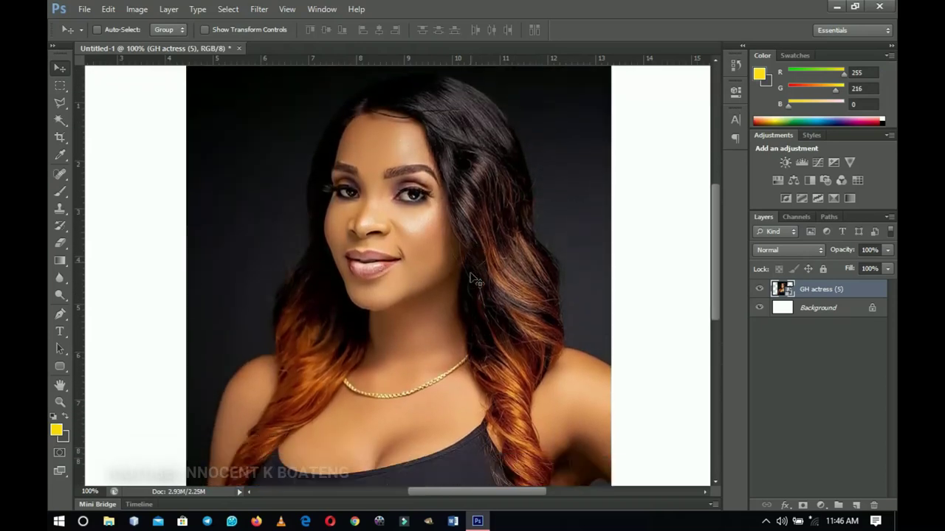
scroll(476, 280, up, 1)
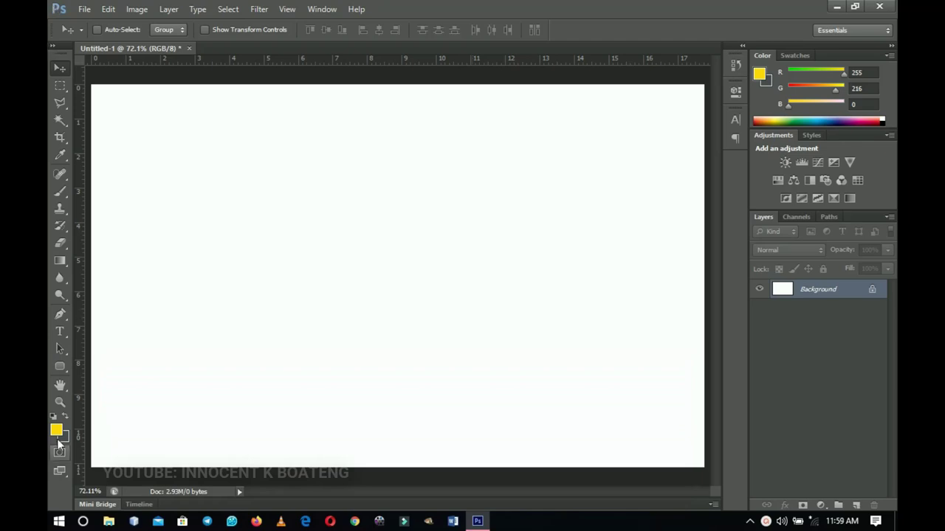
Add the word "TEXT" in the Bebas font and move it to the middle of the blank canvas.
click(60, 331)
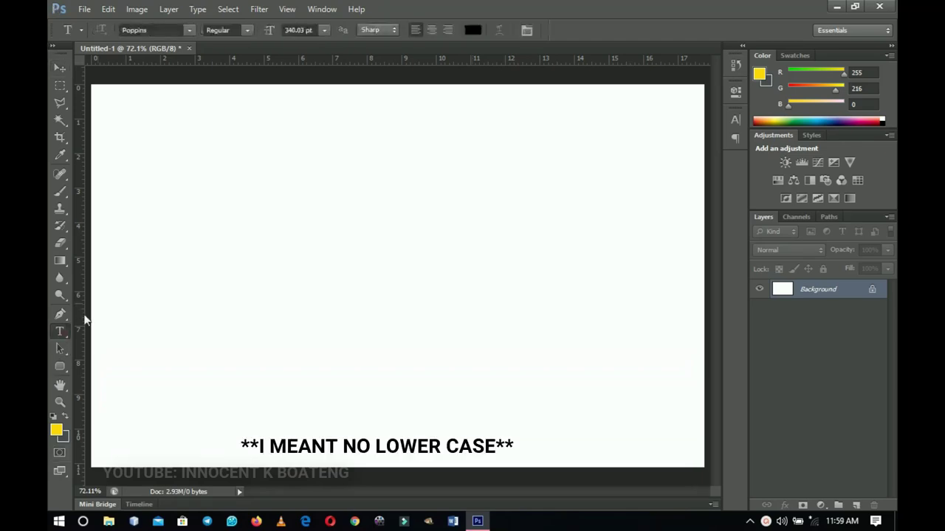
click(159, 29)
text(Bebas)
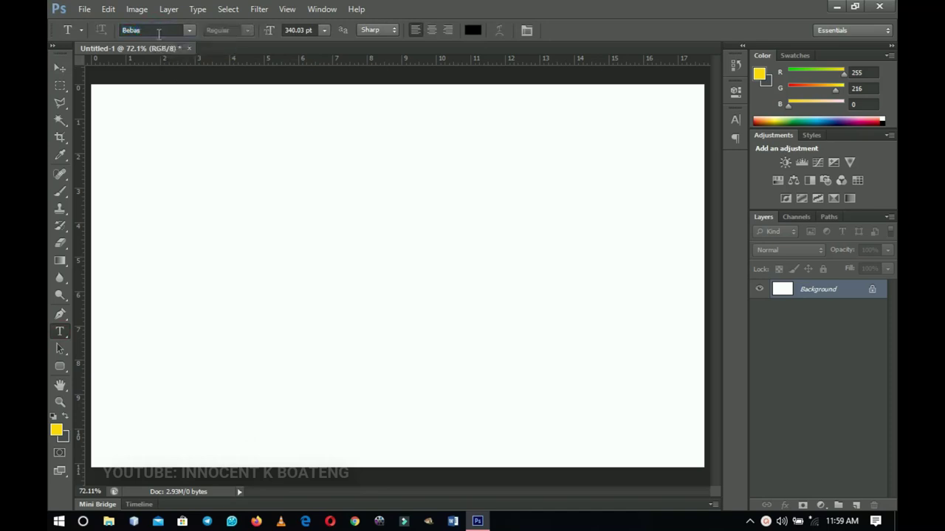
click(325, 266)
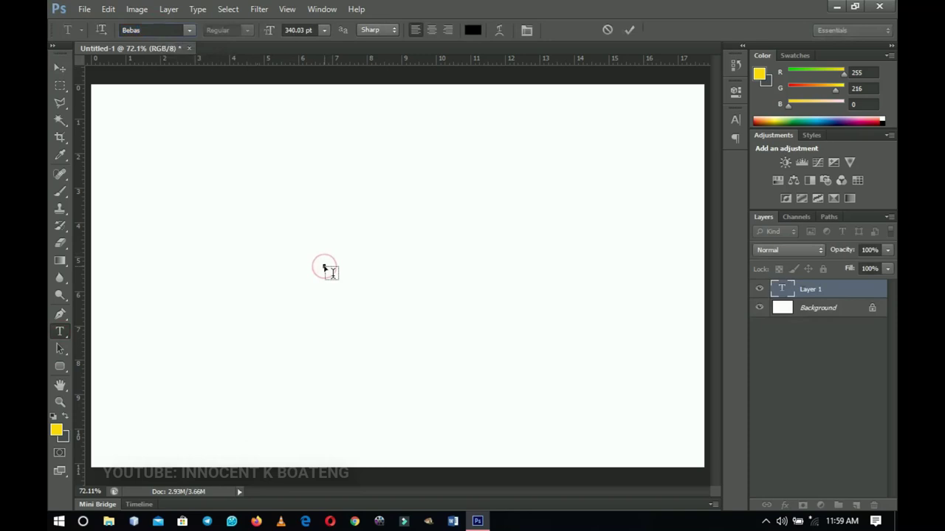
text(B.)
key(BackSpace)
text(E)
key(BackSpace)
key(BackSpace)
text(TEXT)
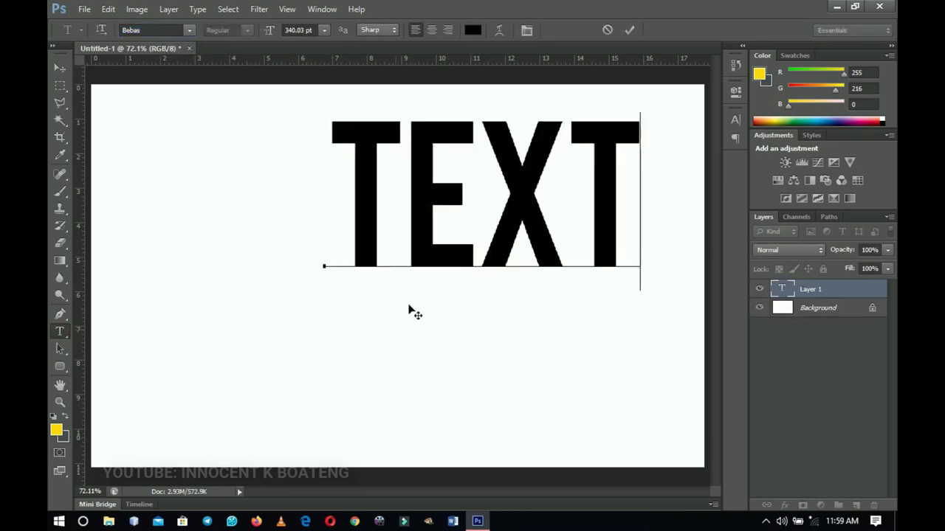
drag(432, 110, 371, 172)
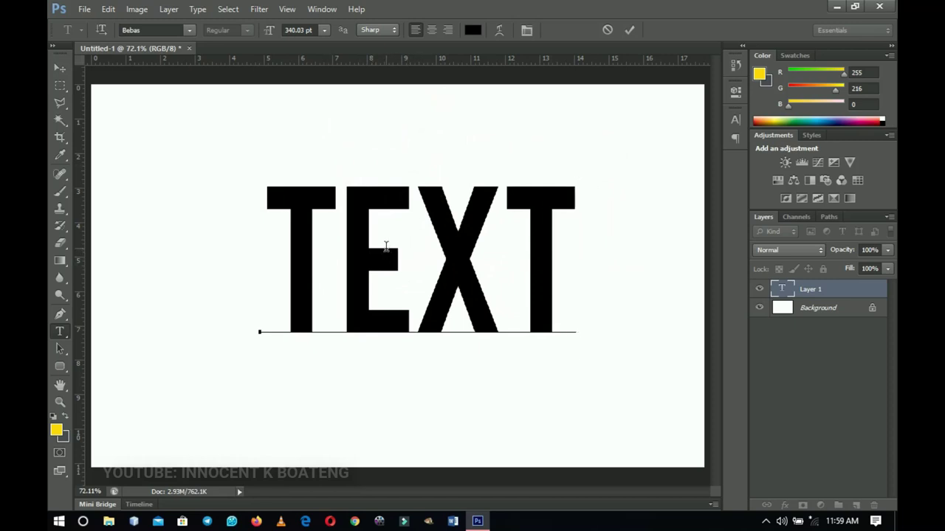
Change the word's font to Poppins and replace it with lowercase "text".
double_click(385, 247)
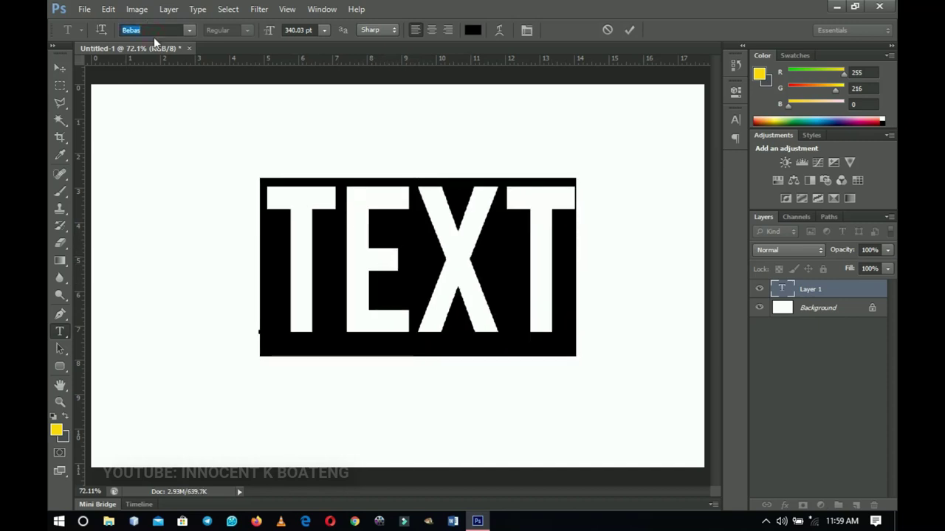
text(Poppins)
key(Return)
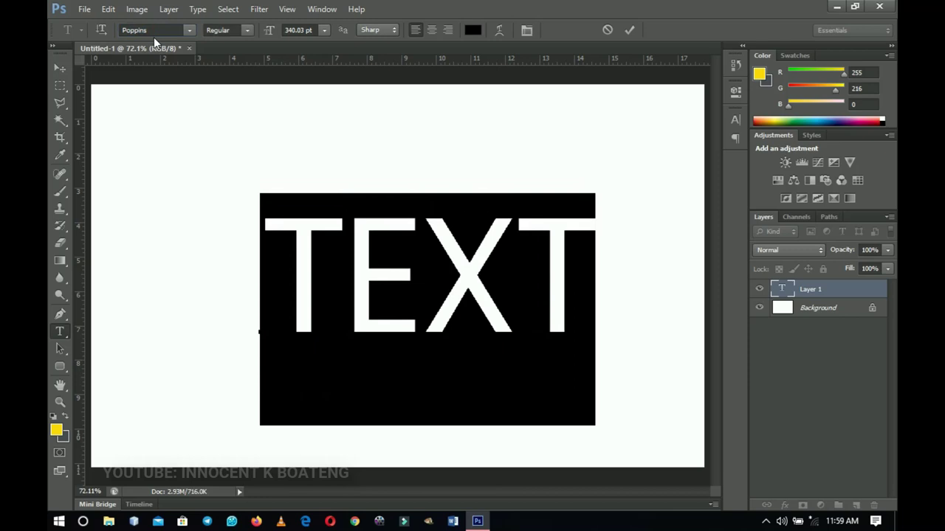
text(text)
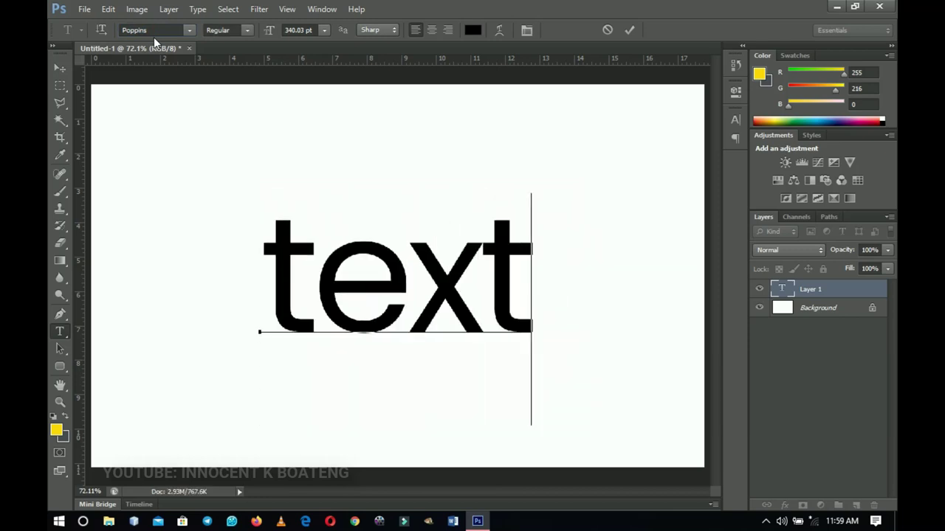
key(ctrl+Return)
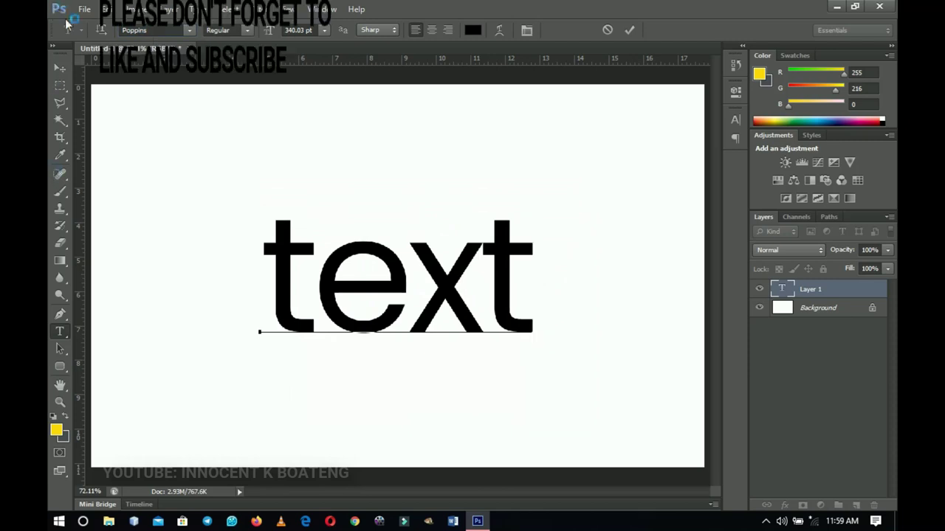
key(v)
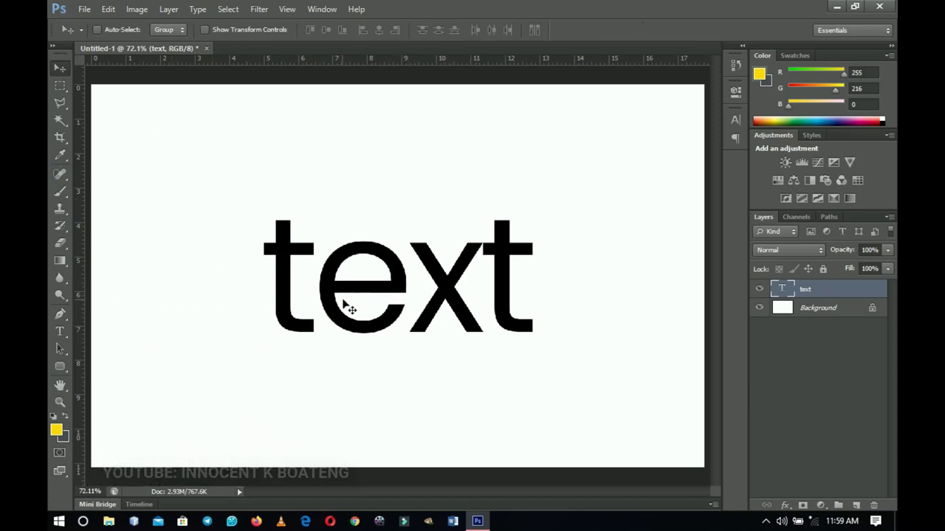
Apply Faux Italic to the entire word "text".
key(t)
click(367, 277)
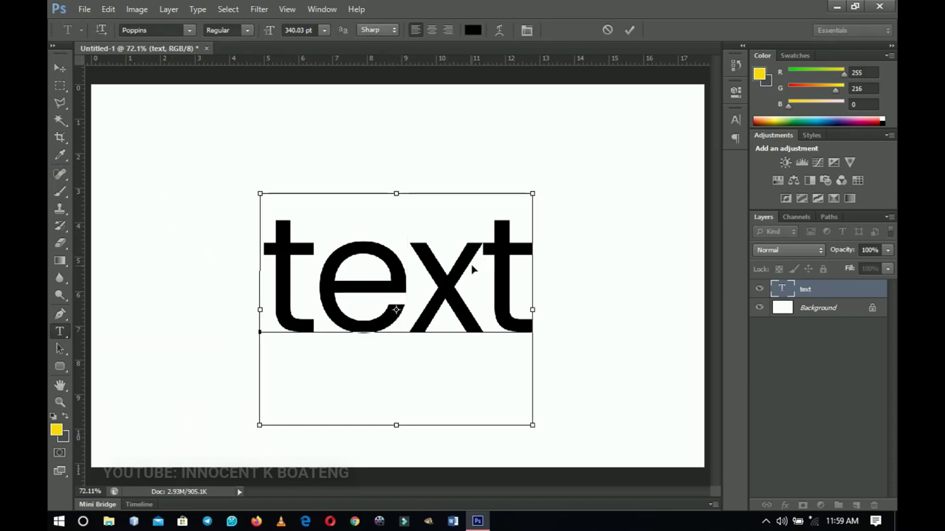
key(ctrl+a)
click(526, 31)
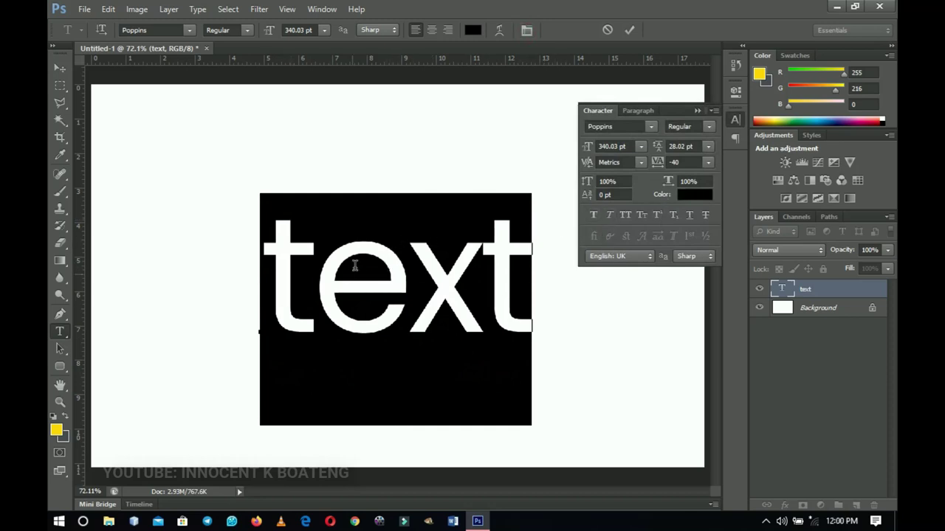
click(609, 216)
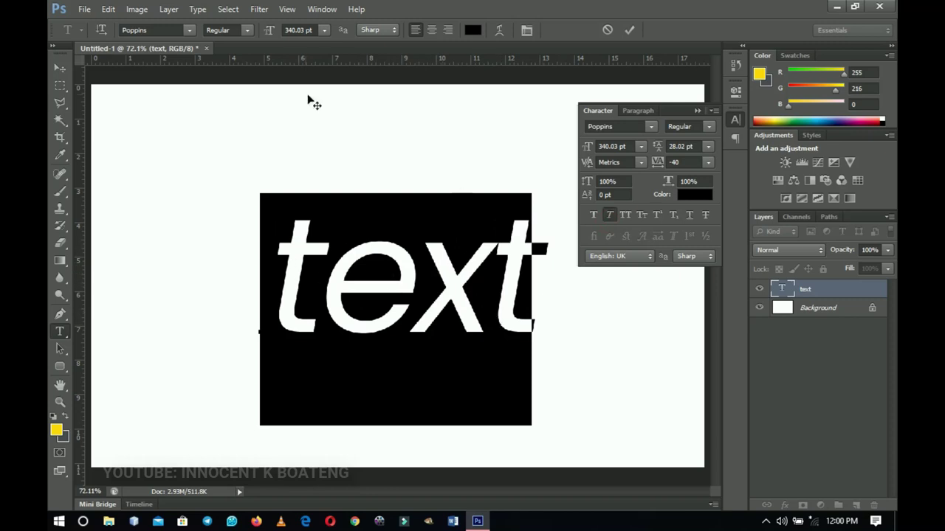
Remove Faux Italic from the entire word "text", keeping the Poppins Regular style.
click(247, 31)
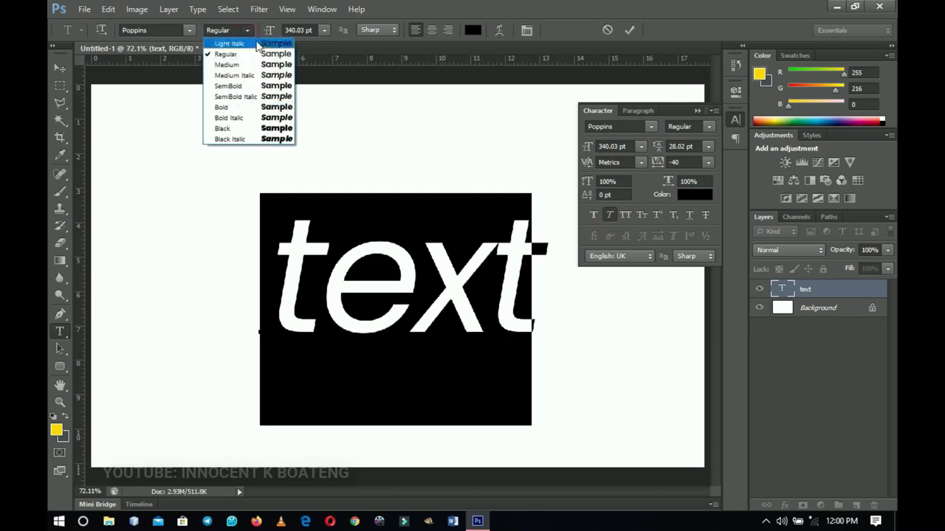
click(383, 305)
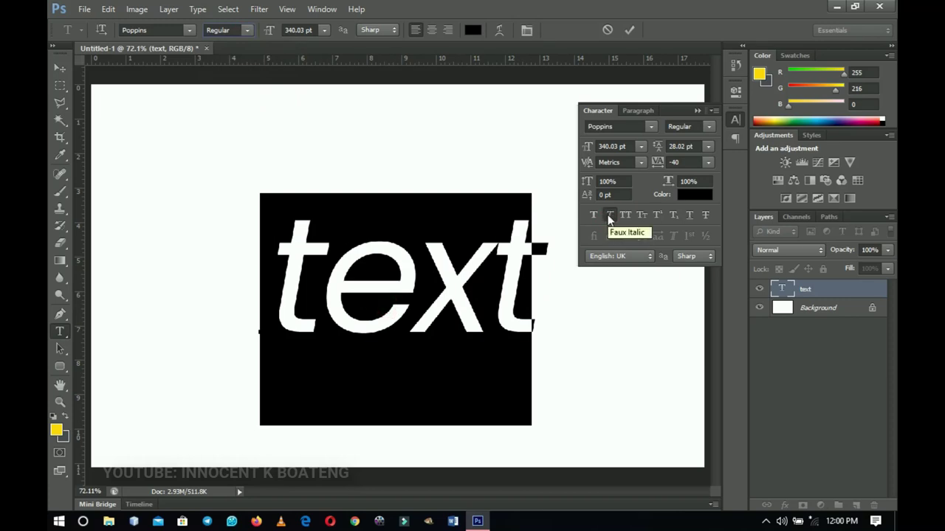
click(609, 216)
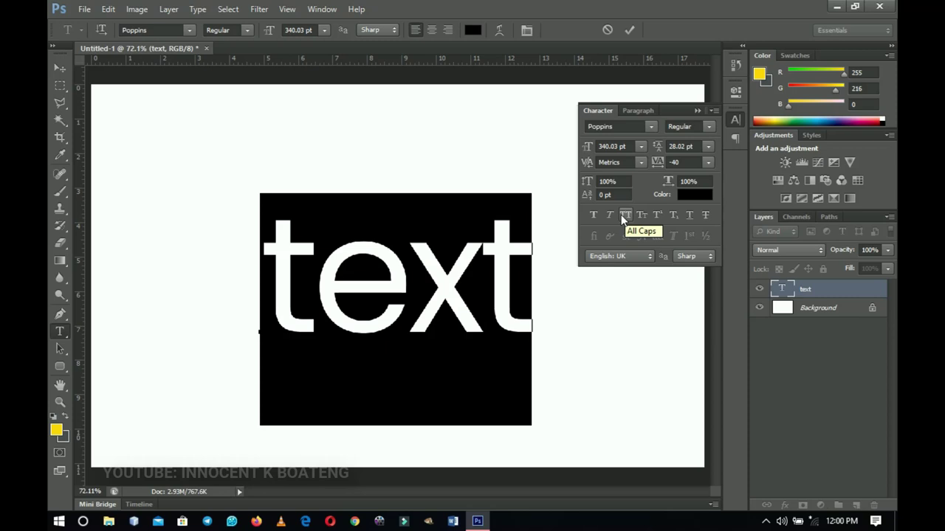
Try All Caps on the word, move it slightly up and left on the canvas, and turn All Caps off again.
click(622, 215)
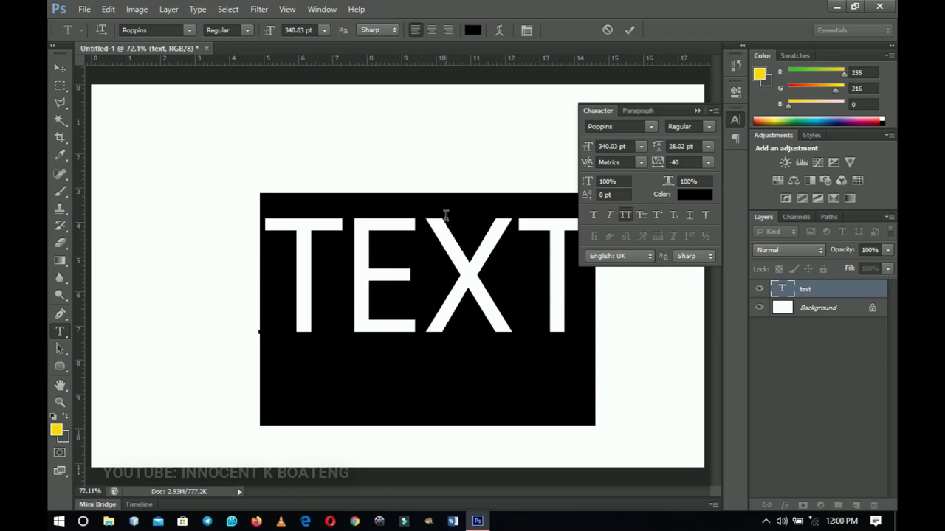
drag(472, 174, 451, 155)
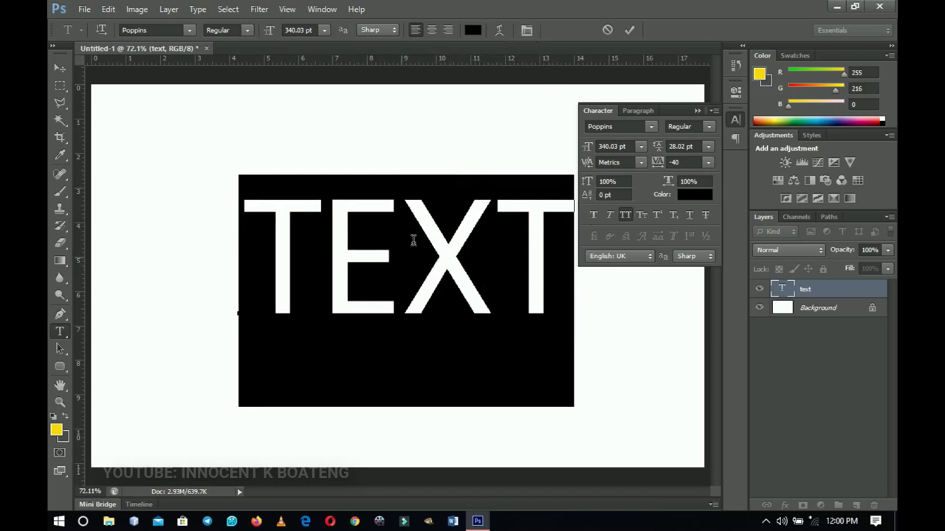
click(624, 215)
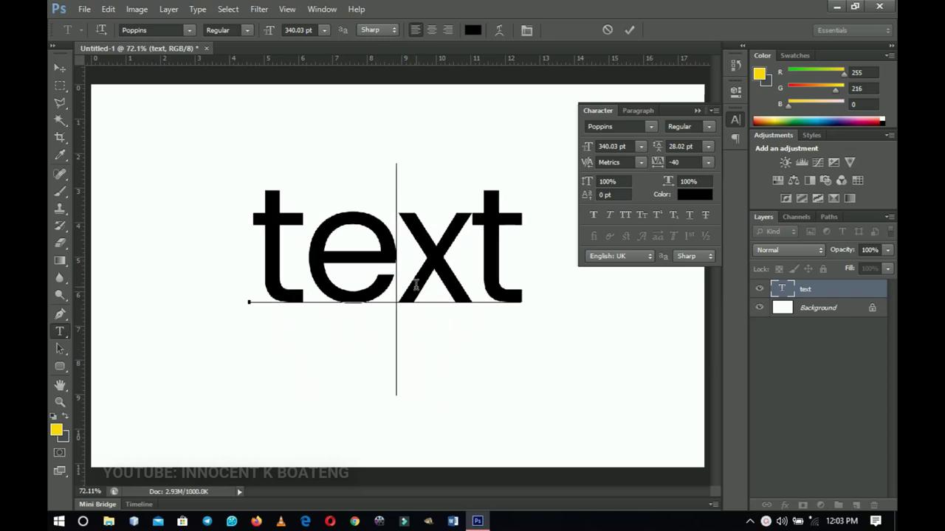
Replace the word with "H20" and format its 2 as a subscript.
key(ctrl+a)
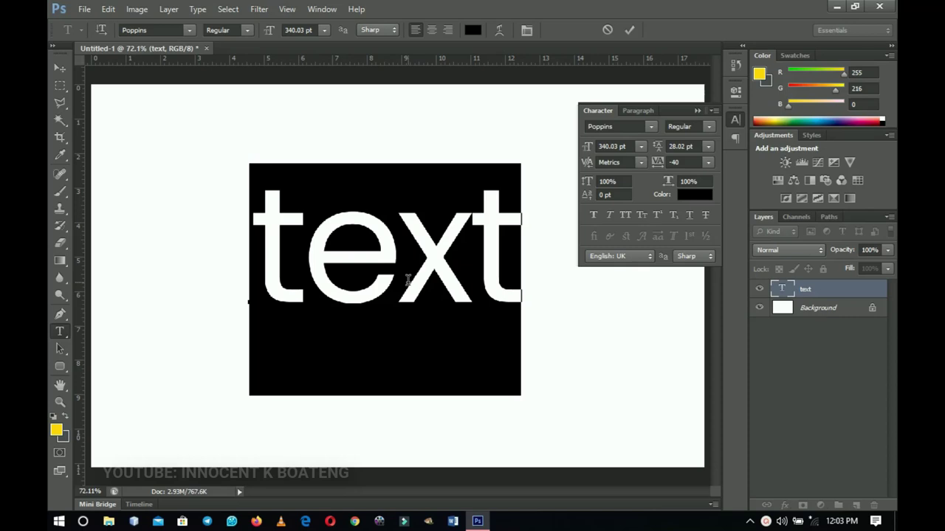
text(H2)
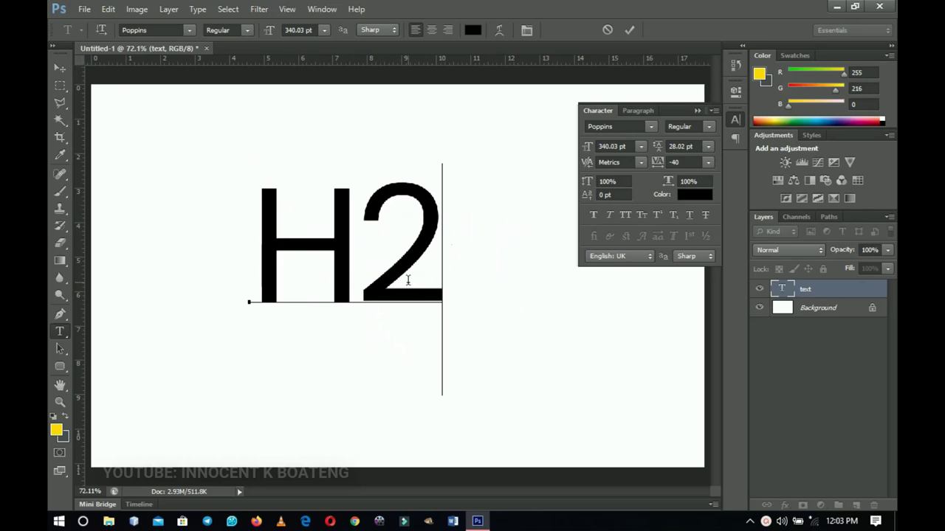
text(0)
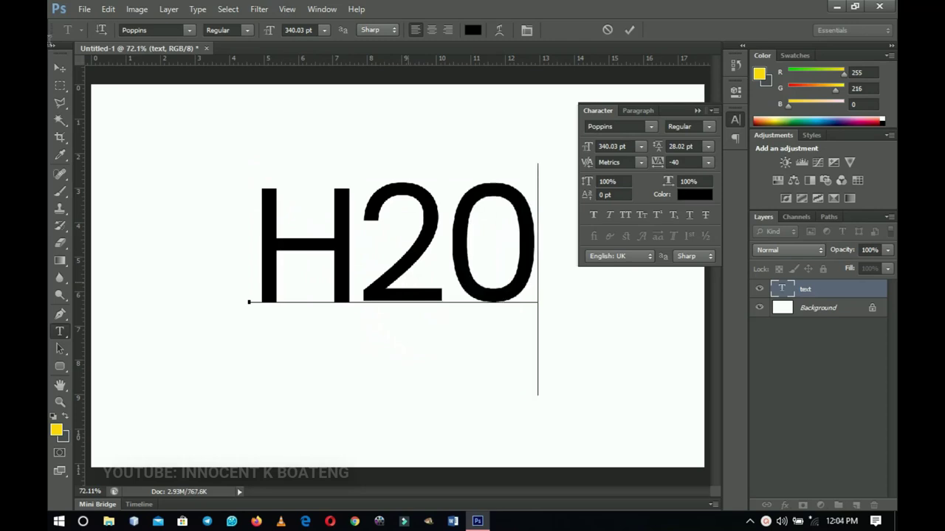
drag(436, 265, 361, 263)
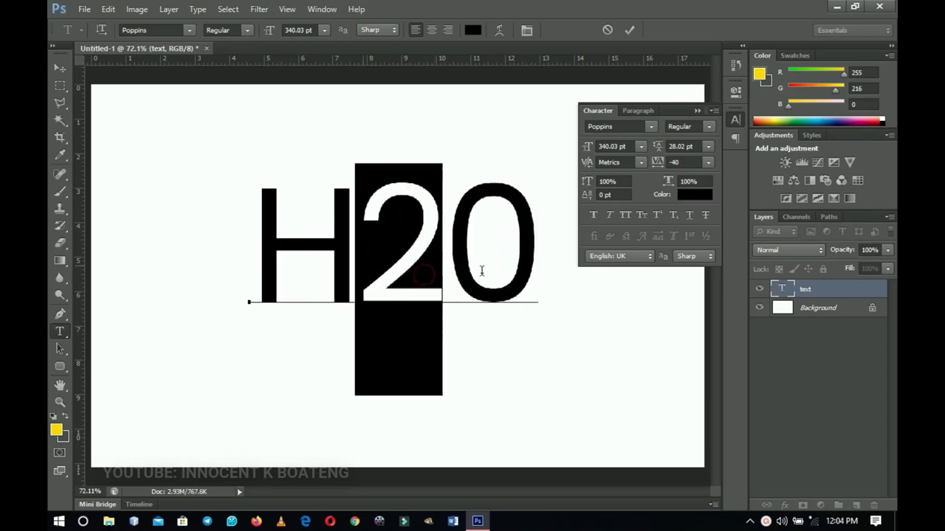
click(673, 214)
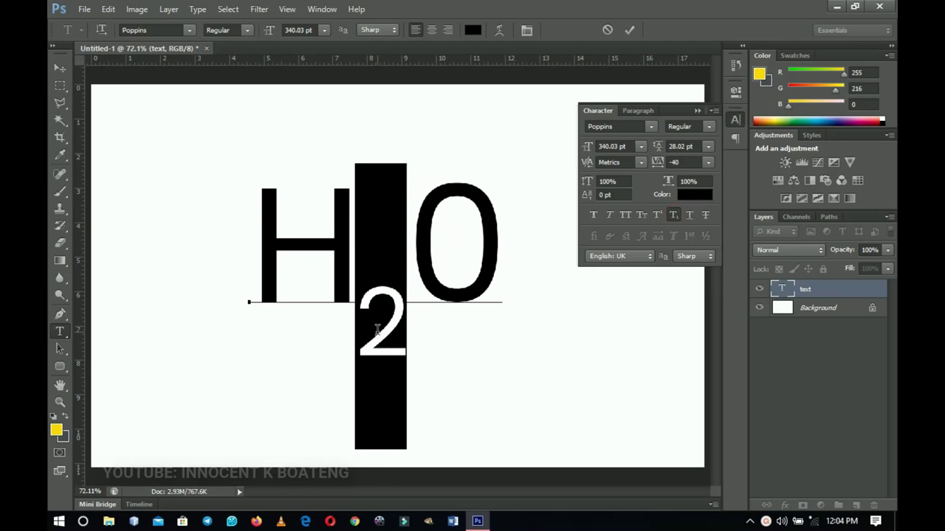
Replace the text with "X2", format its 2 as a superscript, and move the text slightly down and right.
key(ctrl+a)
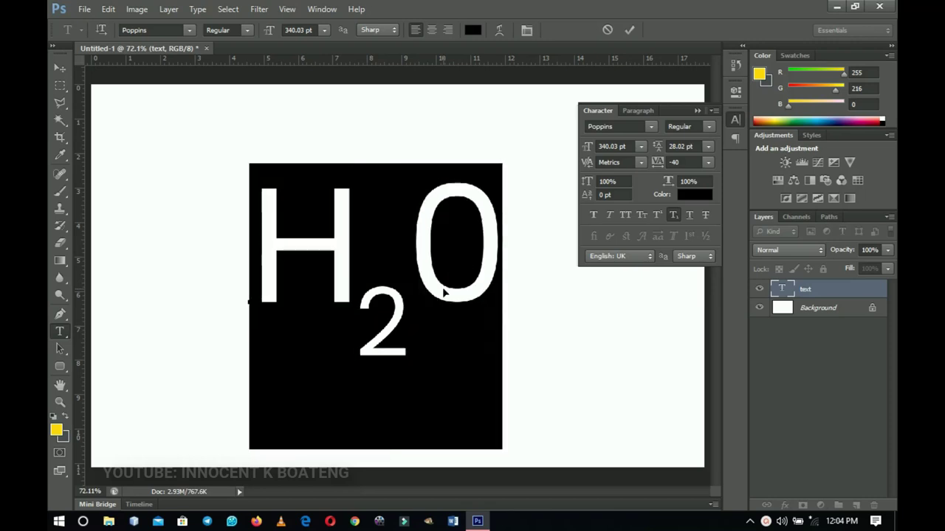
text(X2)
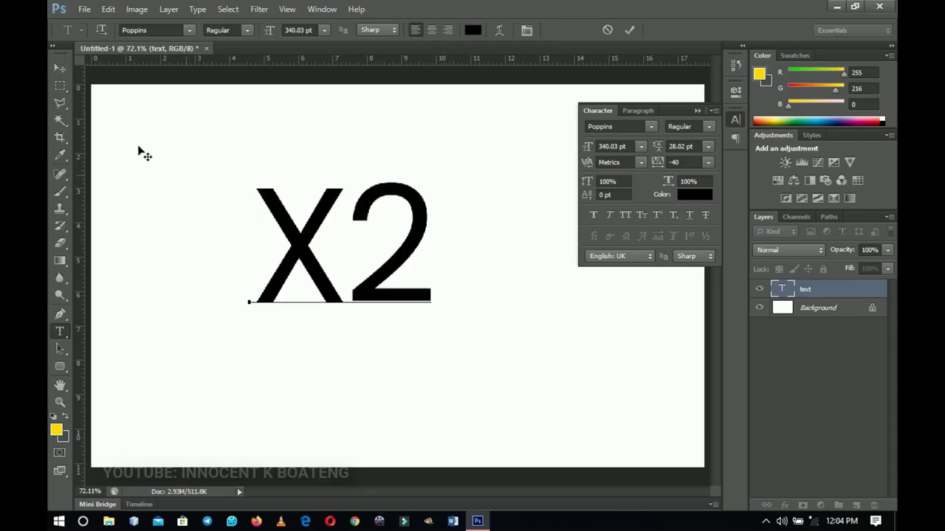
drag(387, 284, 440, 251)
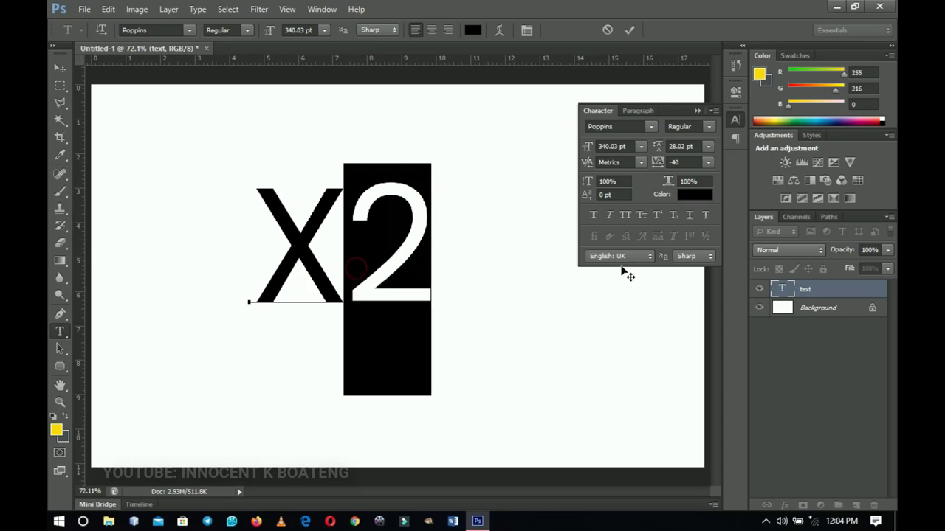
click(657, 217)
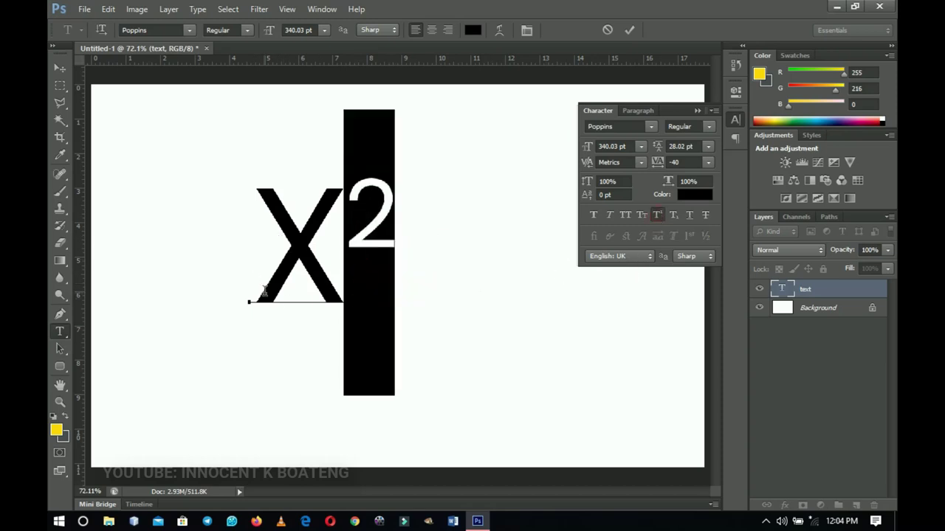
drag(451, 147, 492, 163)
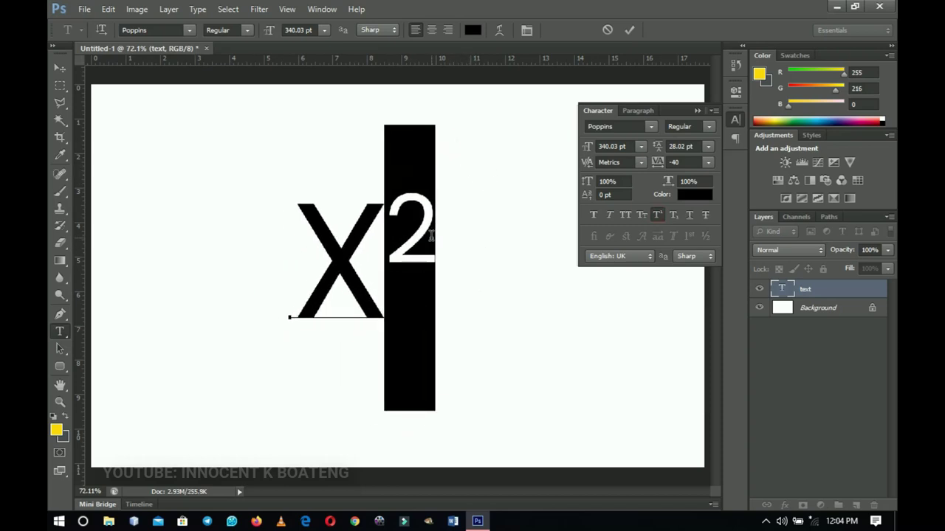
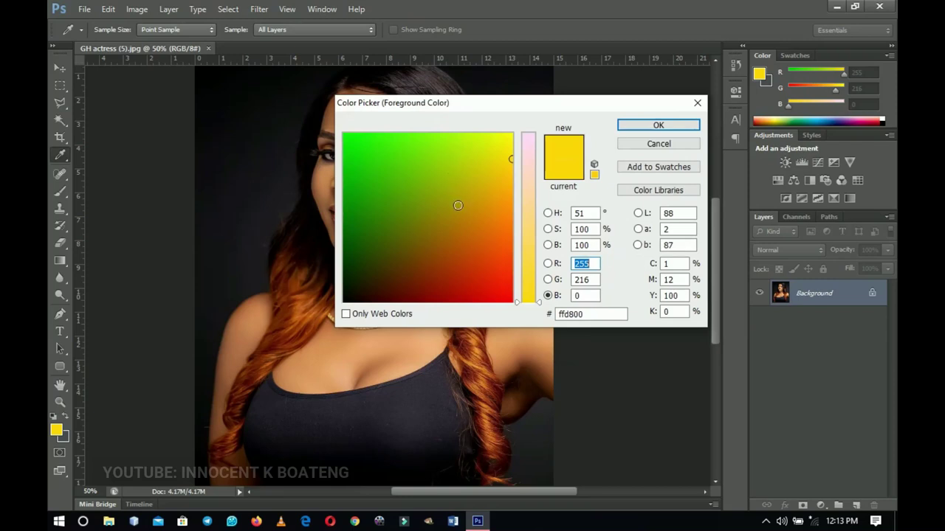
Switch the foreground Color Picker to the Hue (H) view and choose pure red, ff0000.
click(549, 214)
drag(446, 109, 491, 106)
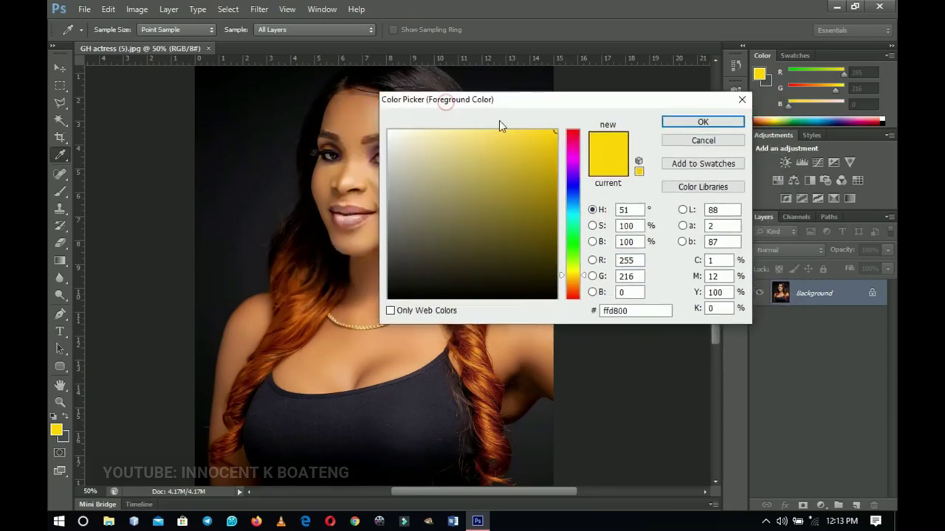
drag(578, 244, 541, 105)
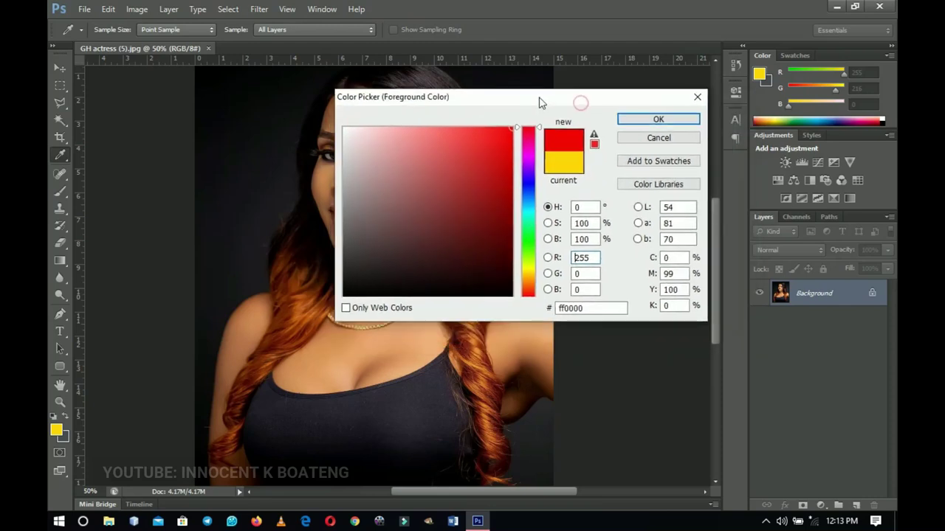
Compare the Color Picker's Blue and Saturation views with its Hue view, ending on Hue.
click(547, 290)
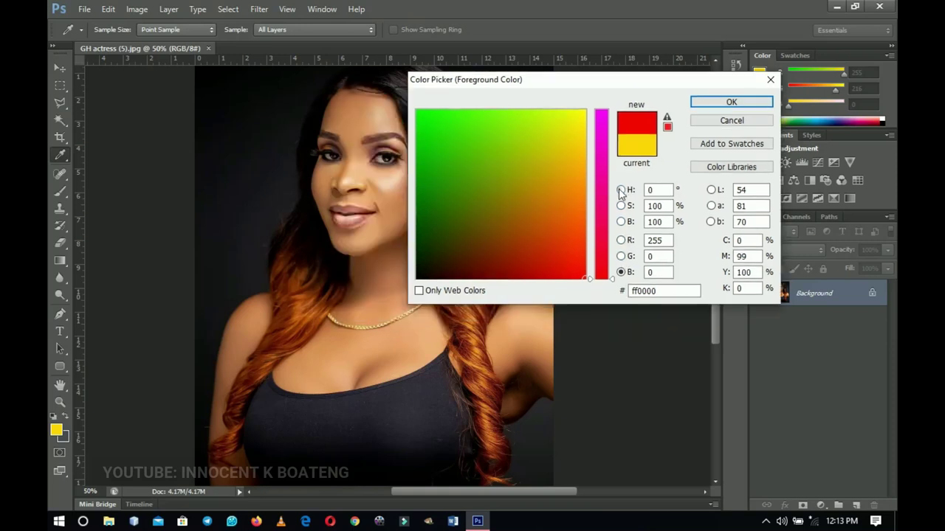
click(621, 190)
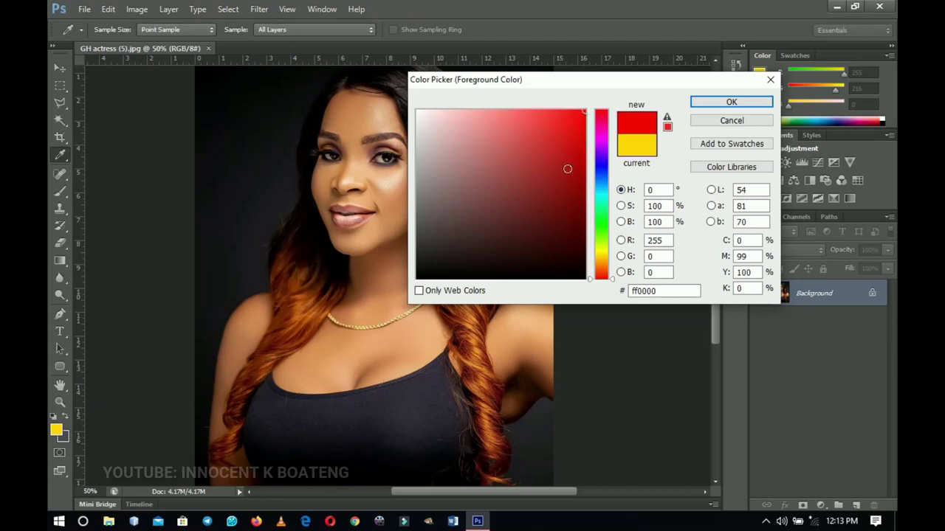
click(620, 206)
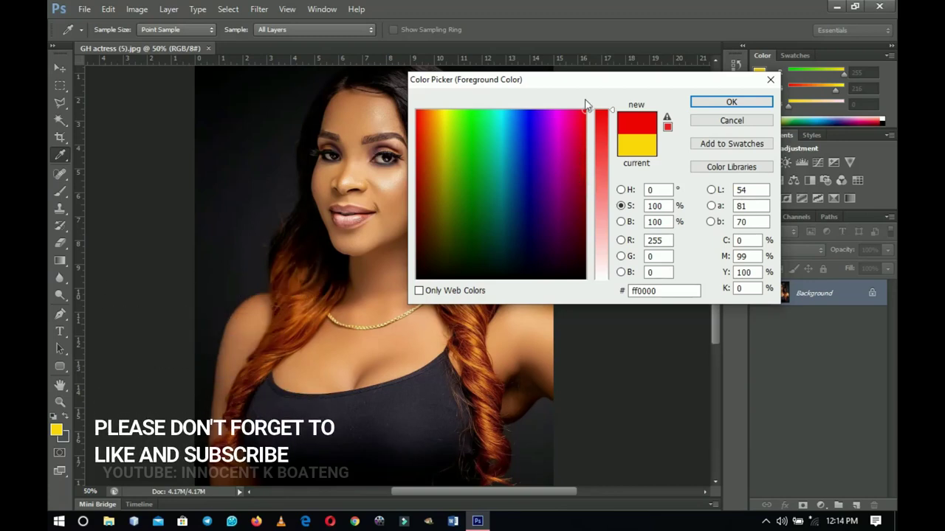
click(621, 191)
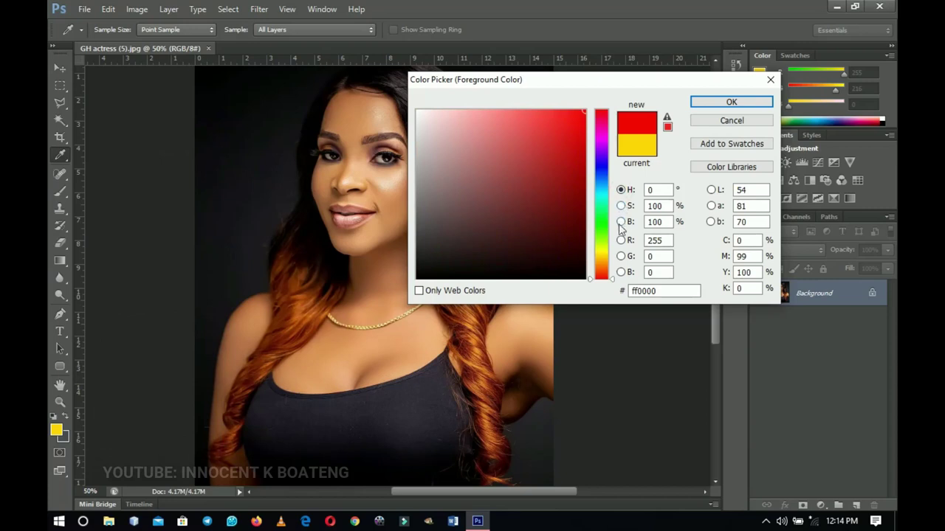
View the Color Picker's Brightness, Red, Green and Blue modes and pick the brown a35b00 in the Blue mode.
click(621, 222)
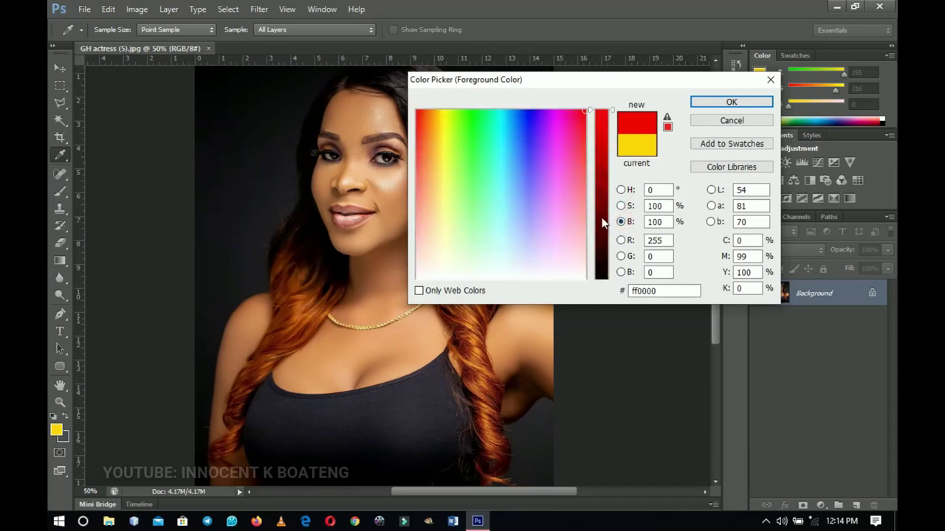
click(621, 240)
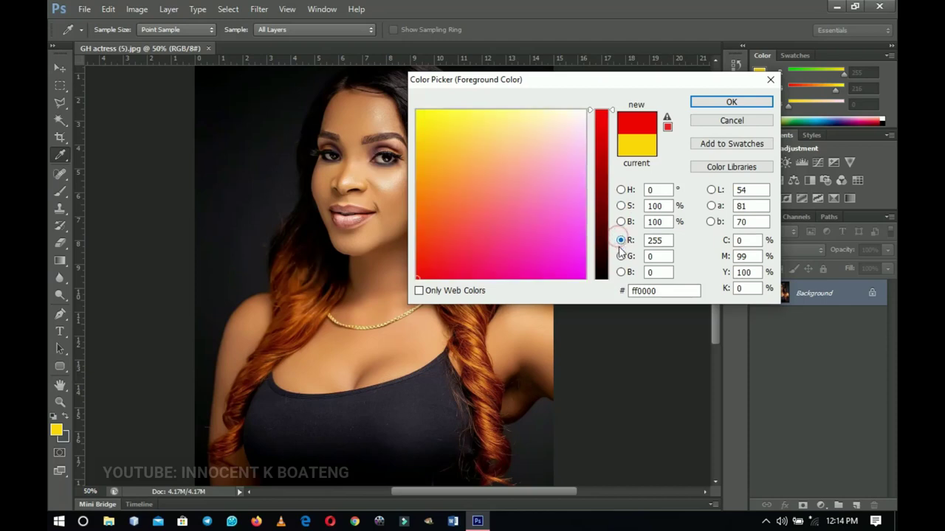
click(620, 256)
click(621, 272)
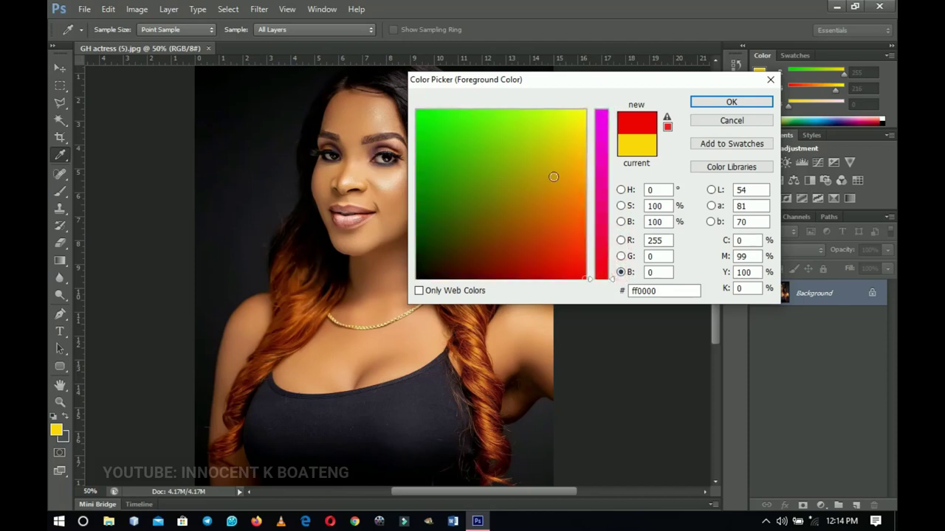
click(523, 218)
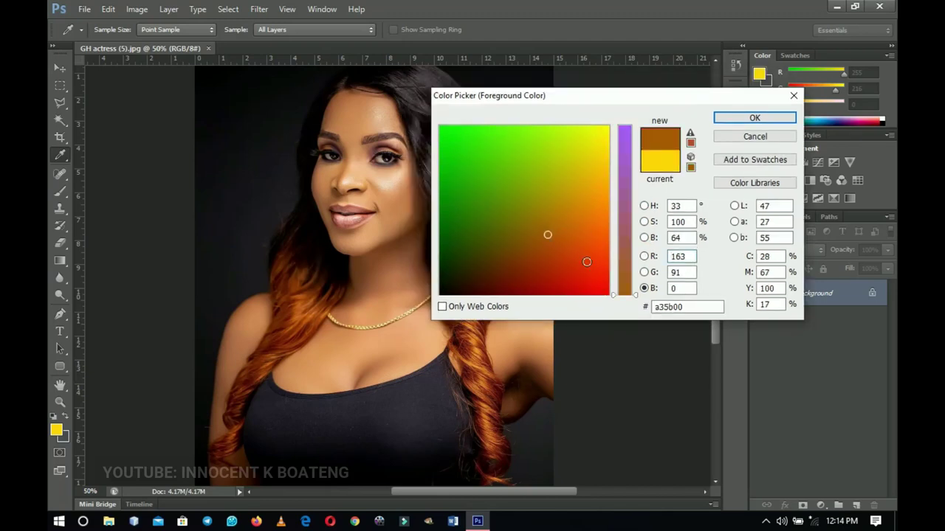
Go through the Color Picker's Green, Red, Brightness and Saturation modes and restore the Hue mode.
click(645, 272)
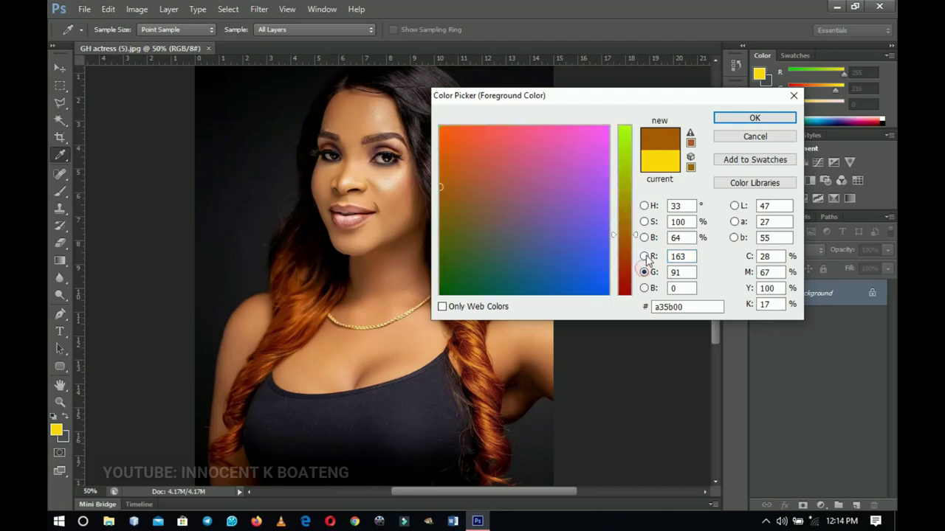
click(644, 256)
click(644, 237)
click(645, 221)
click(644, 205)
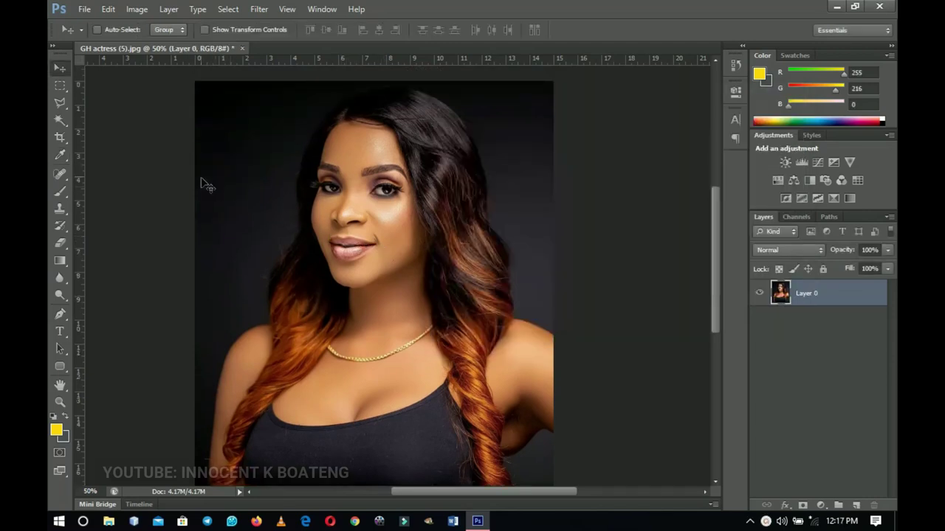
Draw a tall freehand selection with the Lasso Tool over the dark background and hair beside the woman's face.
click(60, 102)
right_click(60, 102)
click(118, 100)
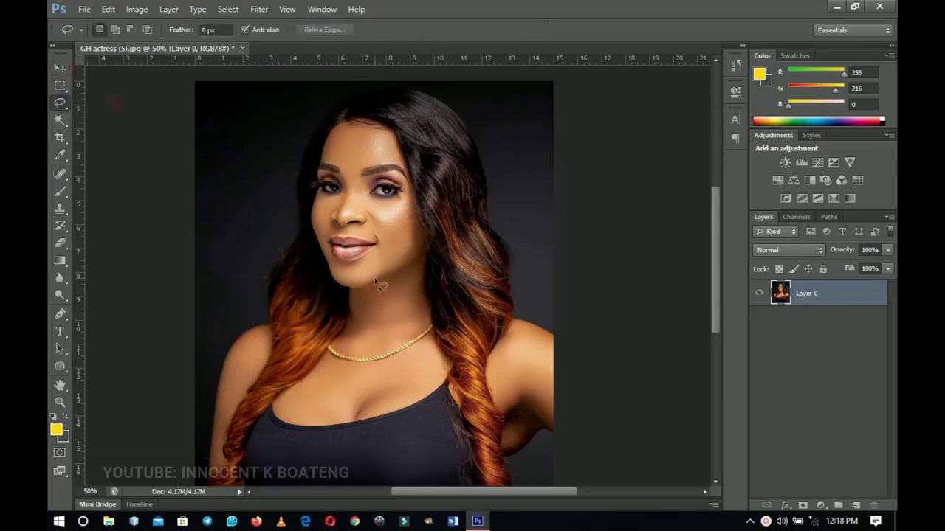
ctrl+click(314, 215)
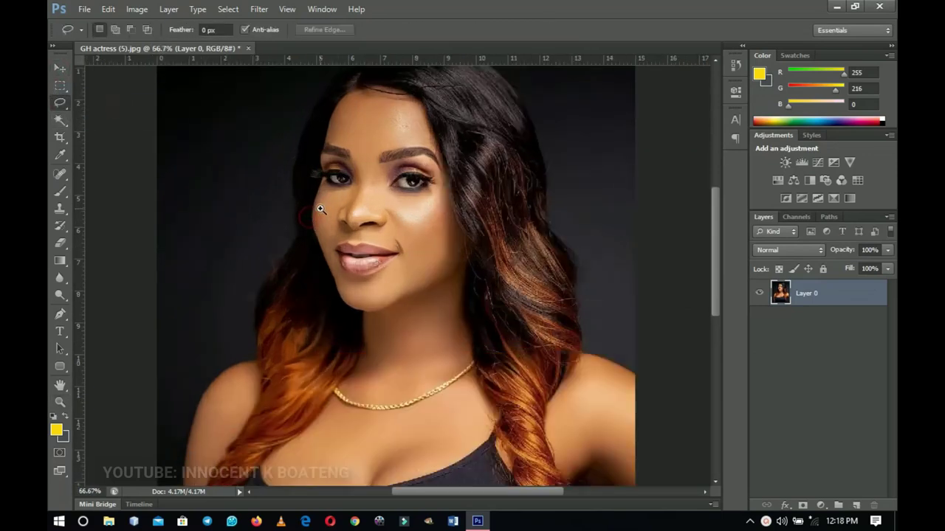
drag(319, 210, 346, 349)
ctrl+click(346, 350)
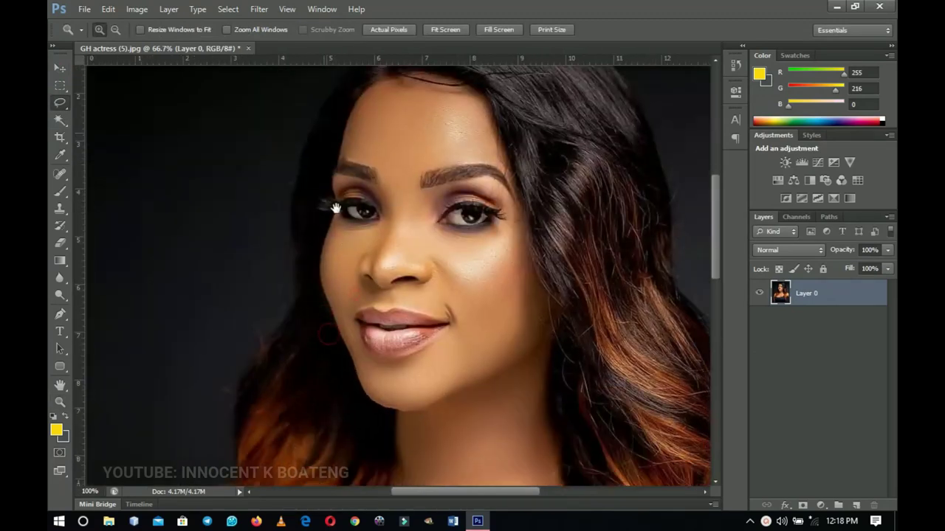
mouse_move(127, 109)
mouse_down()
mouse_move(189, 84)
mouse_move(344, 430)
mouse_move(141, 194)
mouse_move(130, 119)
mouse_up()
drag(219, 298, 314, 334)
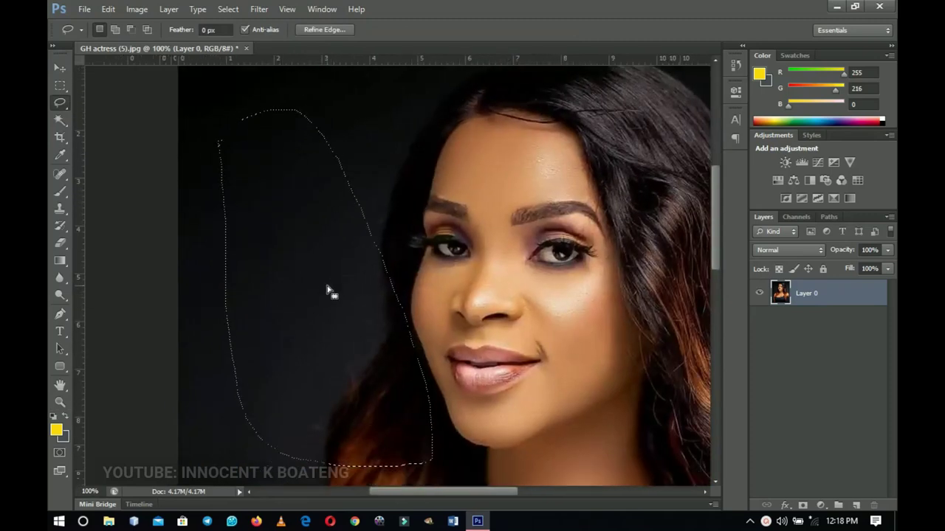
Deselect the freehand lasso selection beside the woman's face.
click(317, 289)
scroll(313, 253, down, 1)
scroll(313, 253, down, 1)
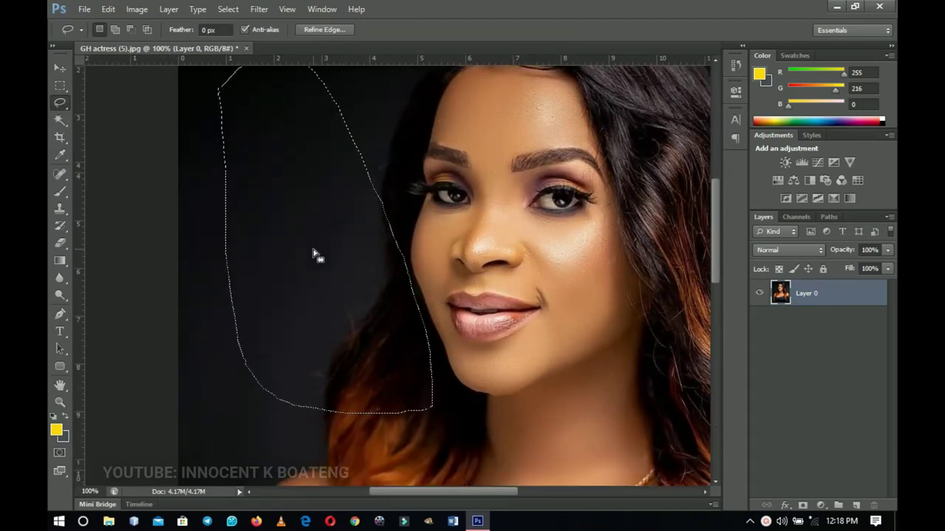
key(ctrl+d)
Trace the outer edge of the woman's arm and shoulder with the Polygonal Lasso Tool, starting near the elbow.
right_click(62, 103)
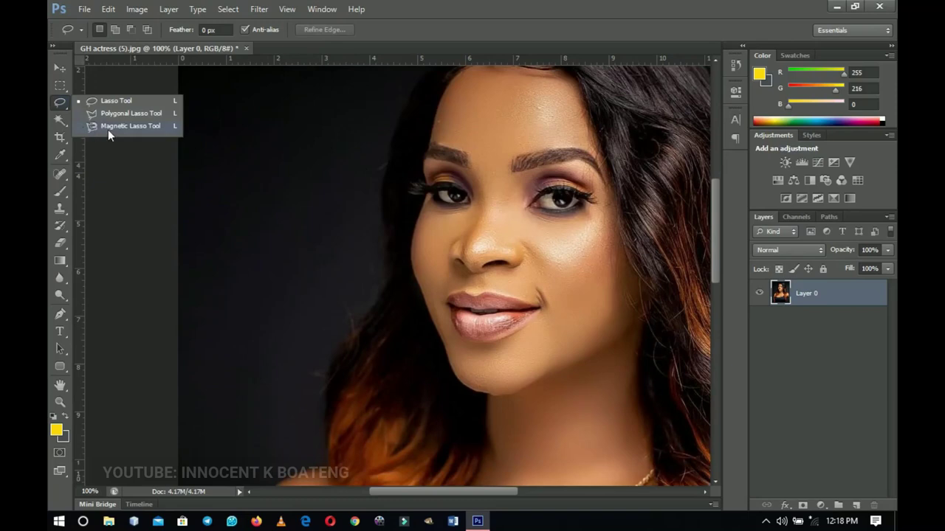
click(116, 114)
scroll(268, 272, down, 8)
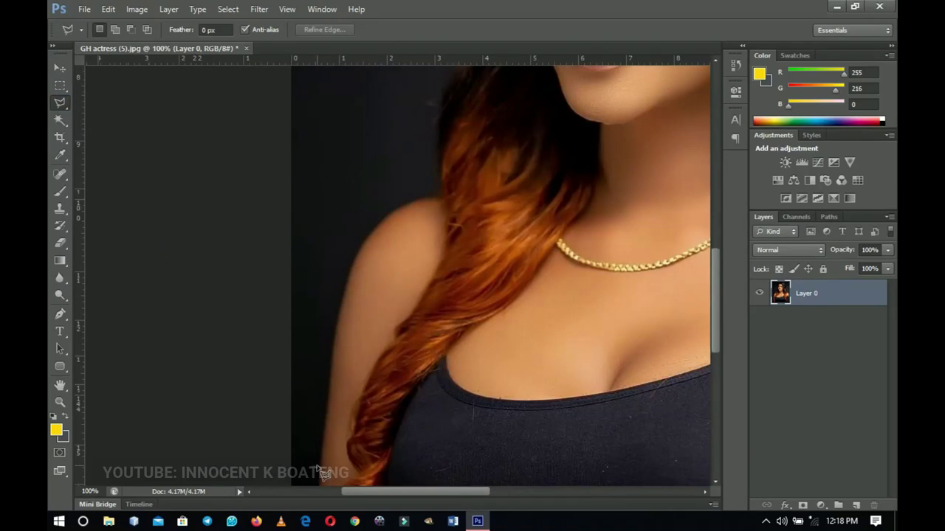
click(319, 466)
click(334, 326)
click(345, 297)
click(354, 258)
click(369, 232)
click(397, 211)
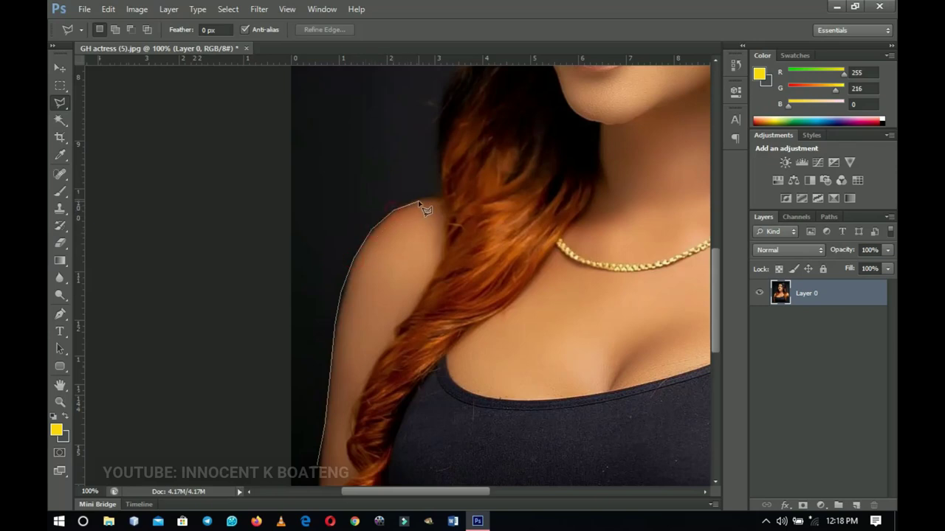
Close the polygonal selection around the background beside the arm by routing it outside the canvas back to its starting point.
drag(425, 210, 477, 344)
drag(312, 323, 302, 75)
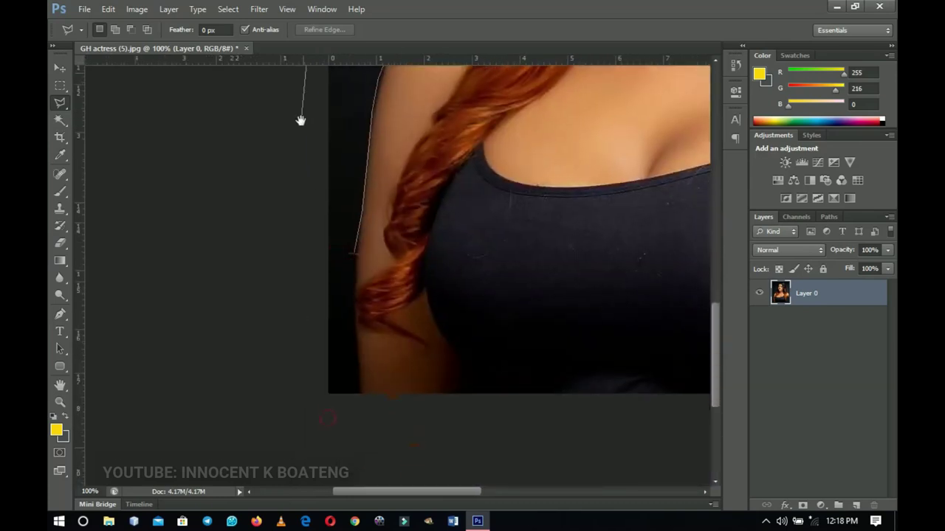
click(300, 209)
click(317, 309)
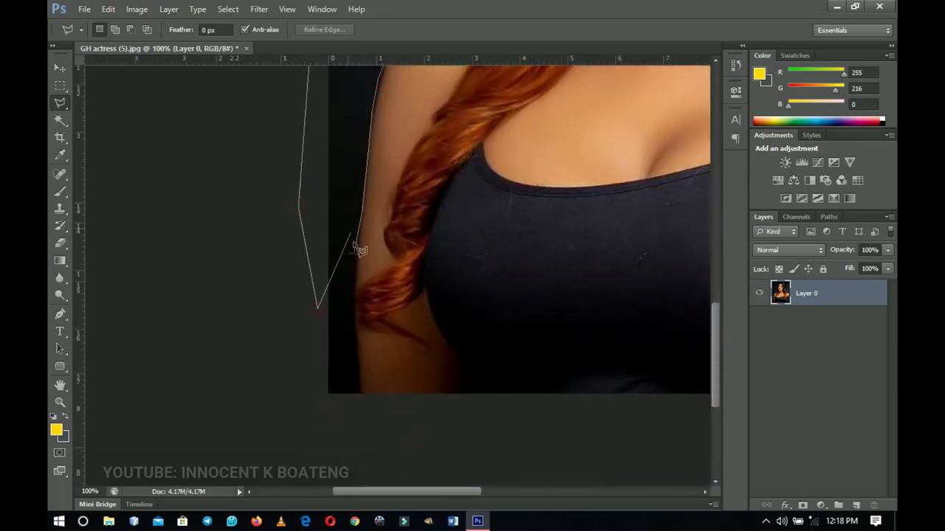
click(354, 260)
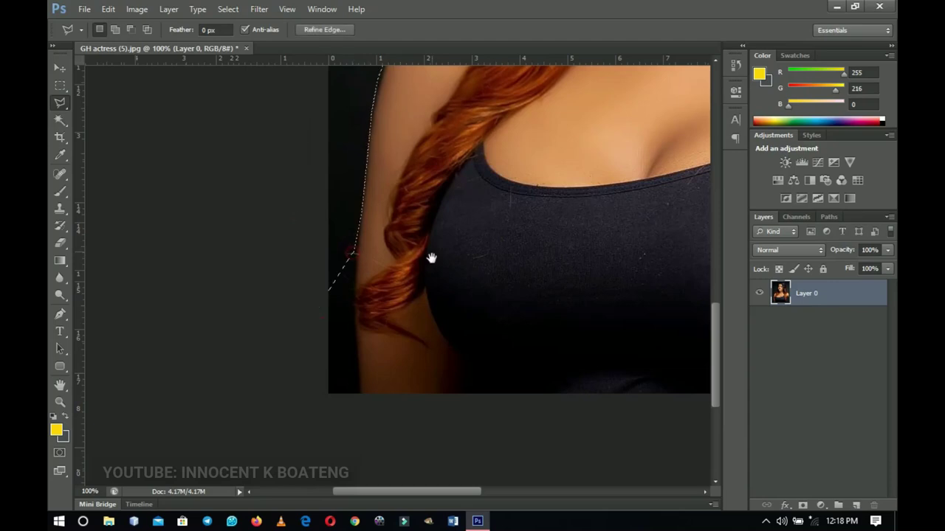
Swap the foreground and background colors and return to the Polygonal Lasso Tool.
key(x)
key(ctrl+minus)
key(z)
alt+click(411, 239)
scroll(420, 221, up, 2)
drag(420, 221, 347, 362)
key(l)
mouse_move(399, 333)
mouse_down()
mouse_move(306, 316)
mouse_move(329, 312)
mouse_move(326, 358)
mouse_up()
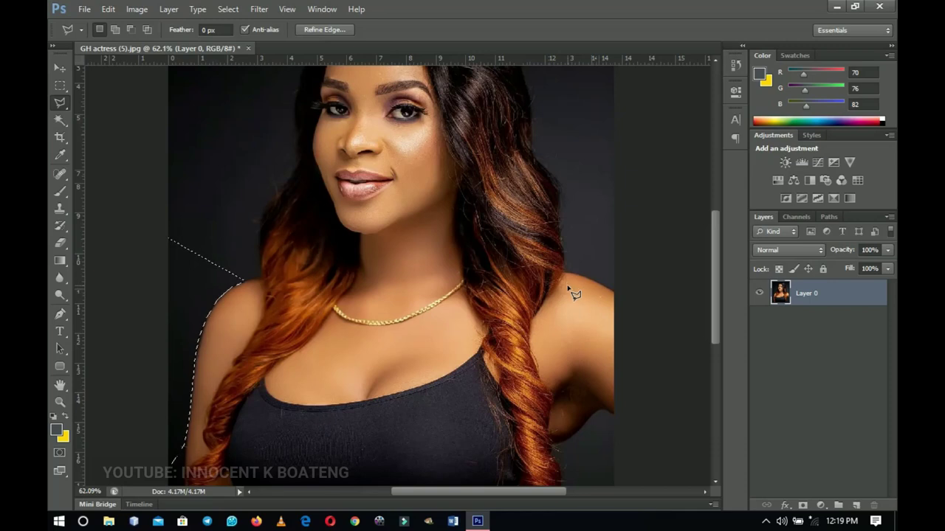
Add a second polygonal area to the selection, covering the background along the hair from the shoulder up past the face.
key(shift)
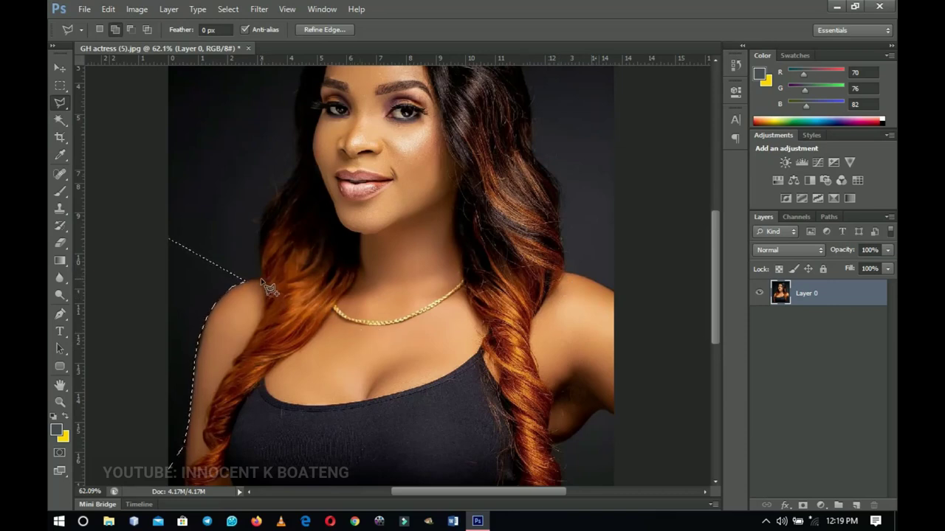
click(258, 222)
scroll(296, 127, up, 5)
scroll(287, 140, down, 10)
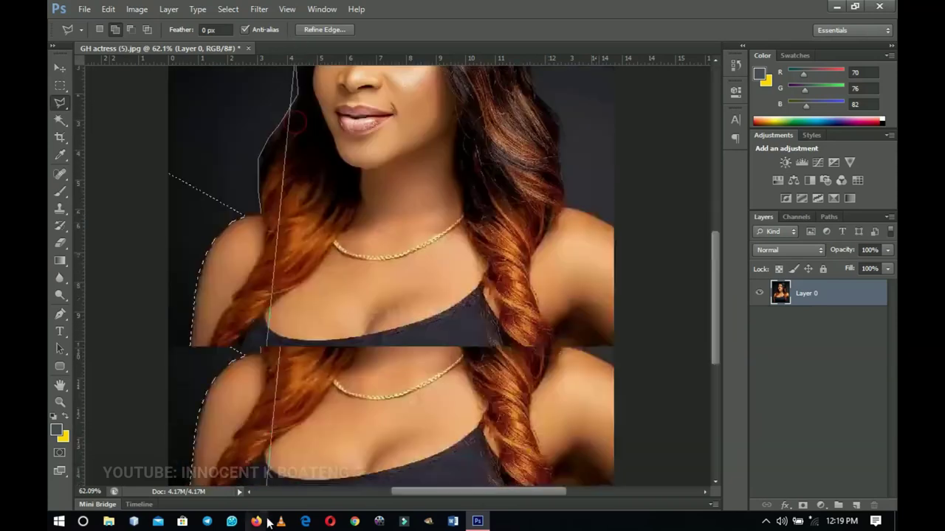
scroll(288, 111, up, 10)
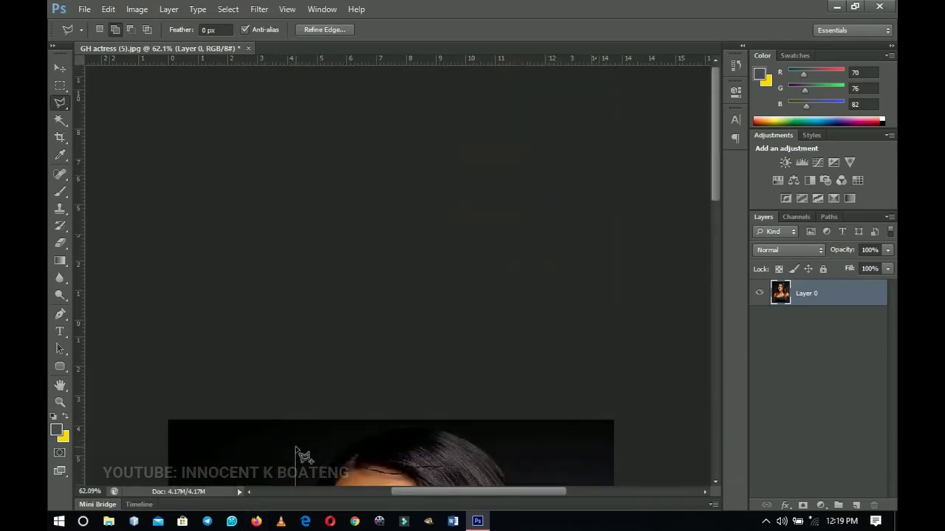
scroll(287, 369, down, 10)
scroll(314, 324, up, 6)
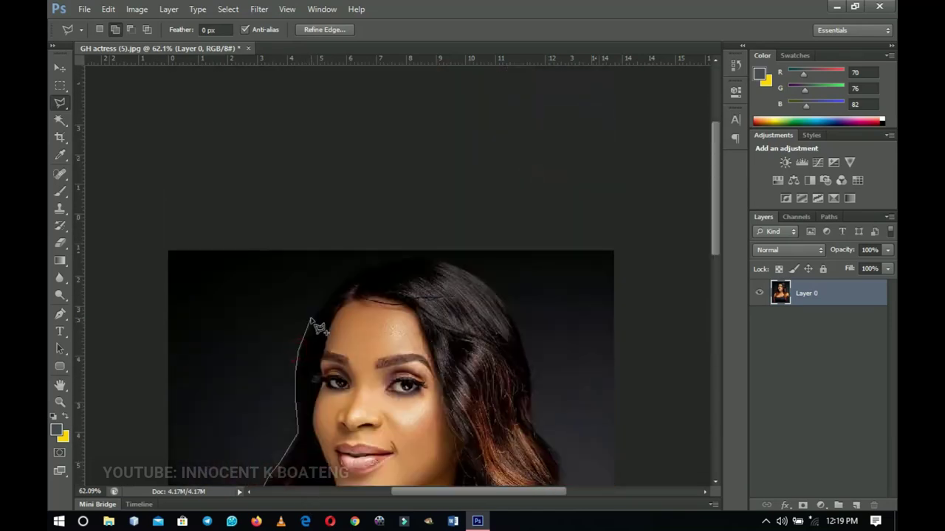
scroll(310, 295, down, 2)
scroll(237, 480, down, 10)
scroll(273, 147, up, 6)
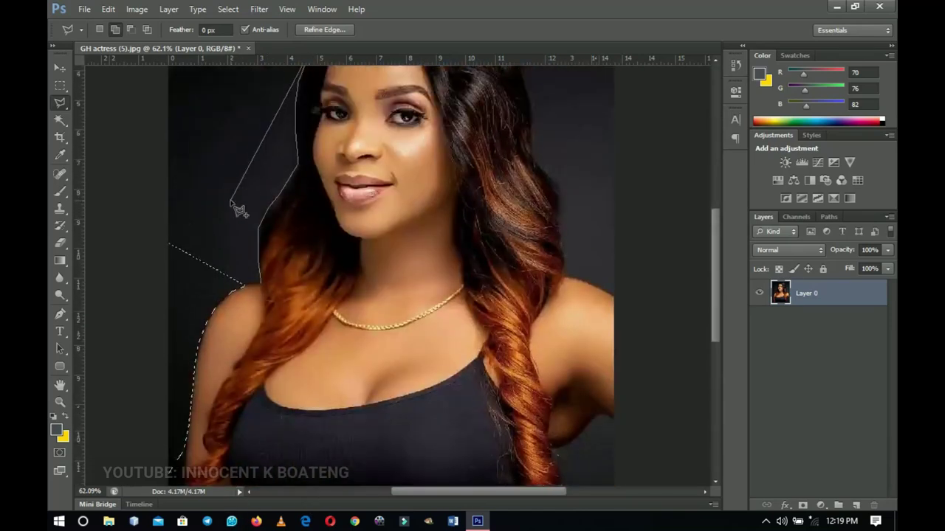
double_click(260, 285)
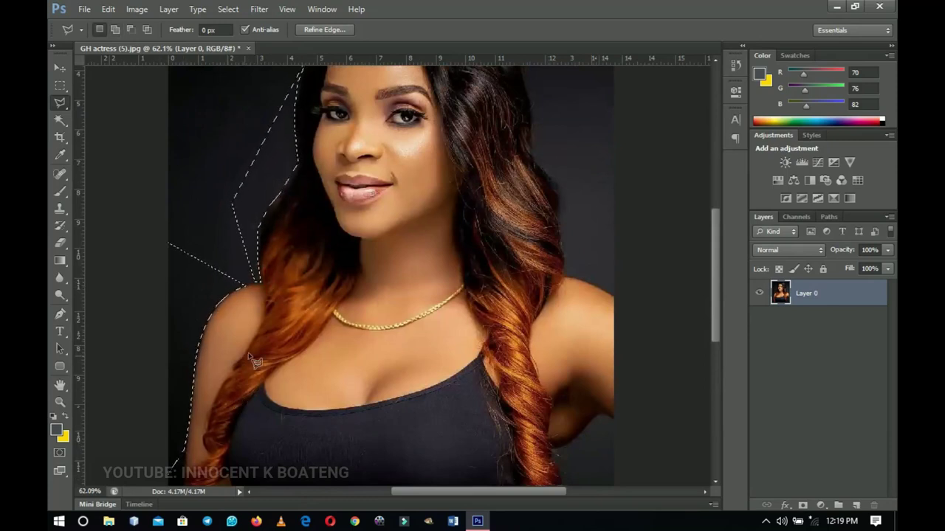
Delete the background inside both polygonal selections and examine the cut edges along the hair and shoulder.
scroll(251, 358, up, 3)
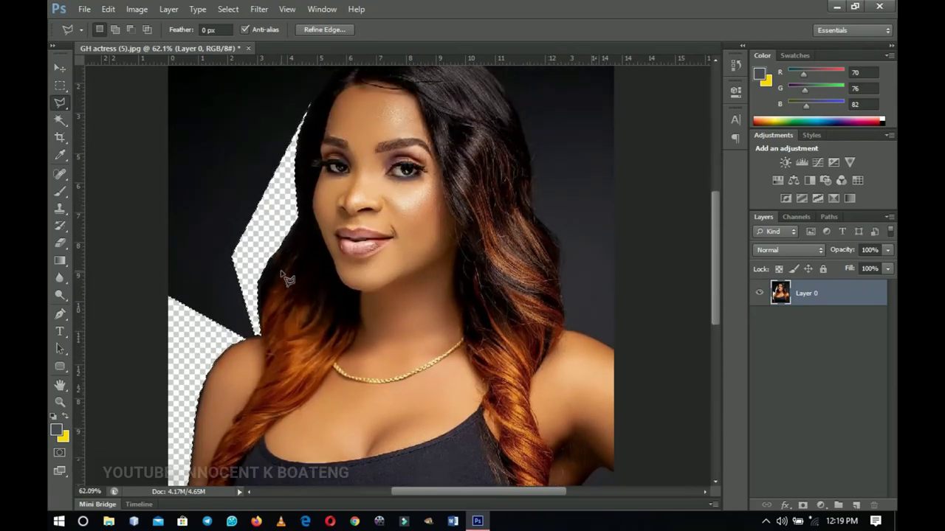
scroll(288, 279, down, 3)
scroll(409, 228, up, 2)
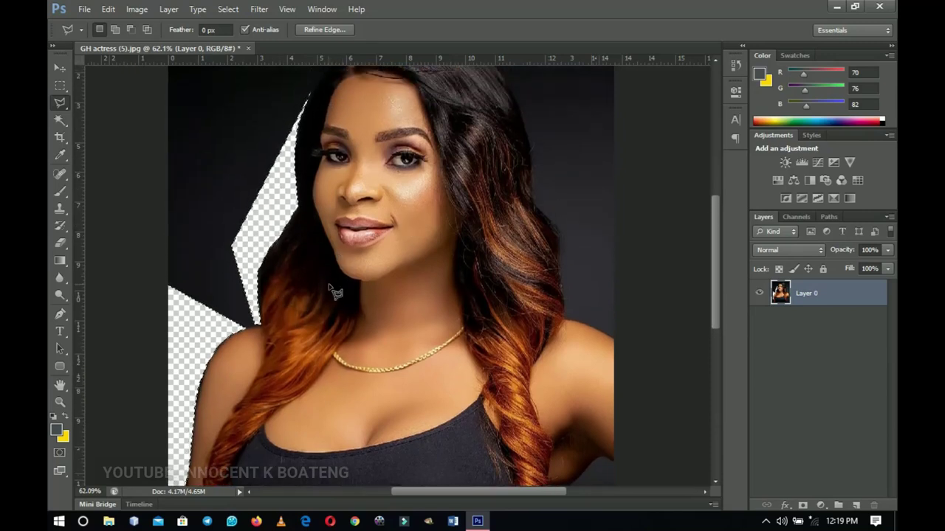
scroll(332, 291, down, 5)
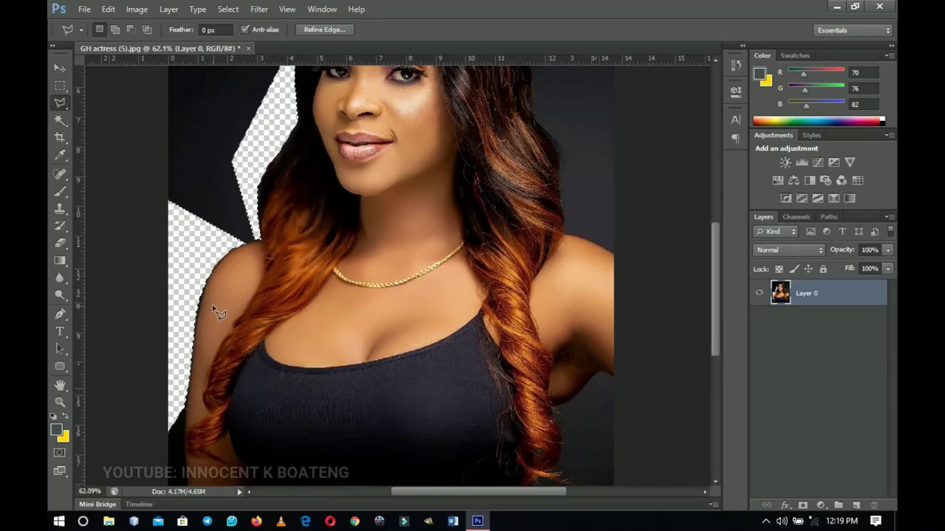
scroll(249, 359, up, 1)
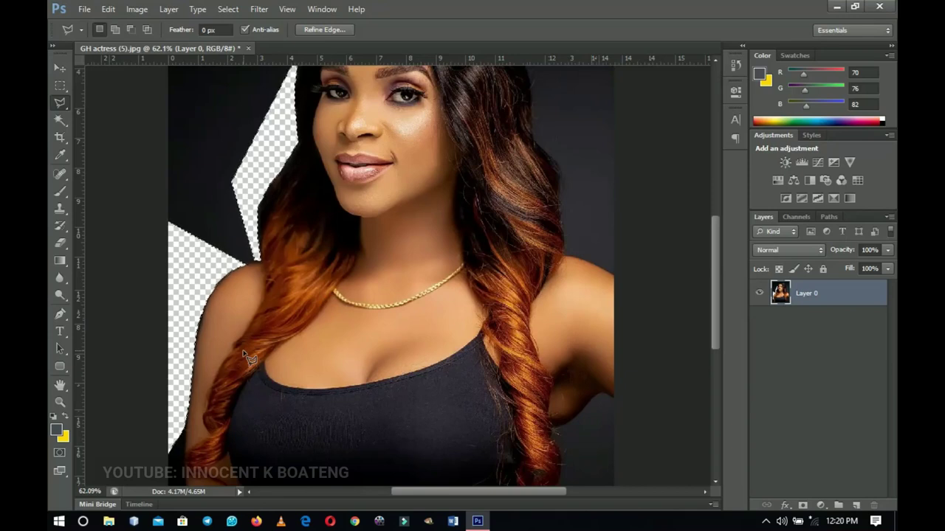
scroll(250, 359, down, 1)
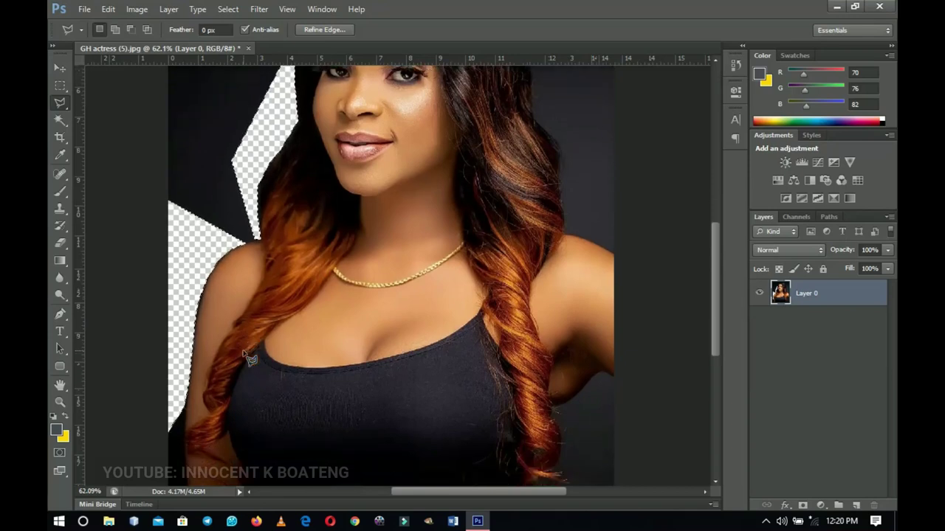
scroll(250, 358, up, 1)
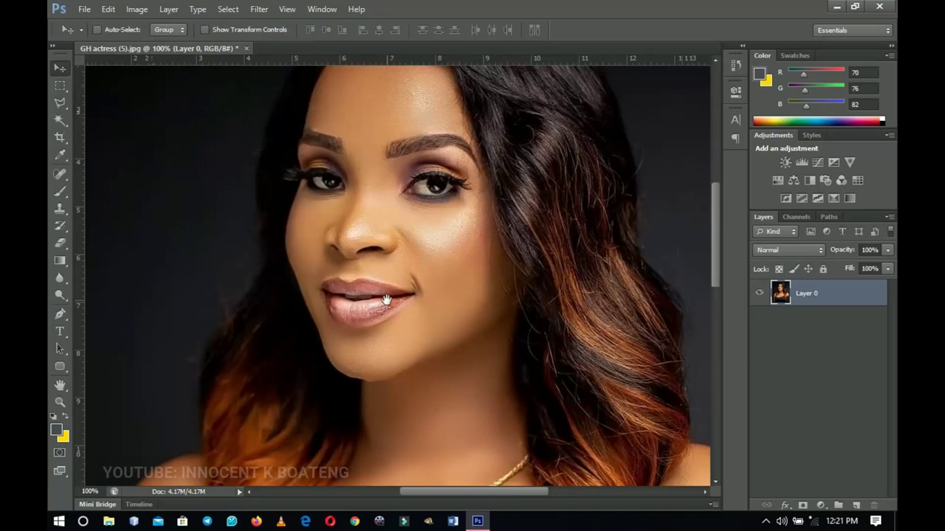
Draw a narrow Polygonal Lasso selection along the hair's outer edge using the crosshair pointer, and deselect it.
scroll(386, 301, down, 2)
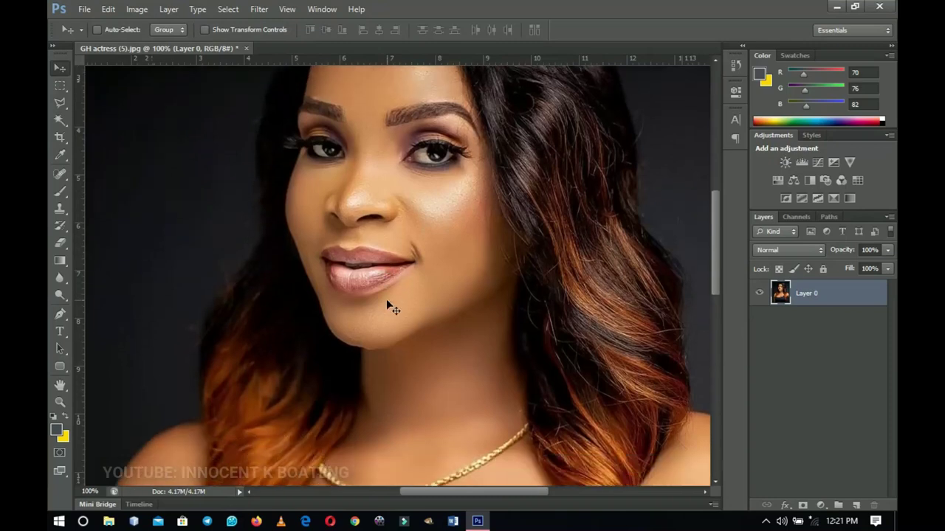
scroll(387, 302, up, 3)
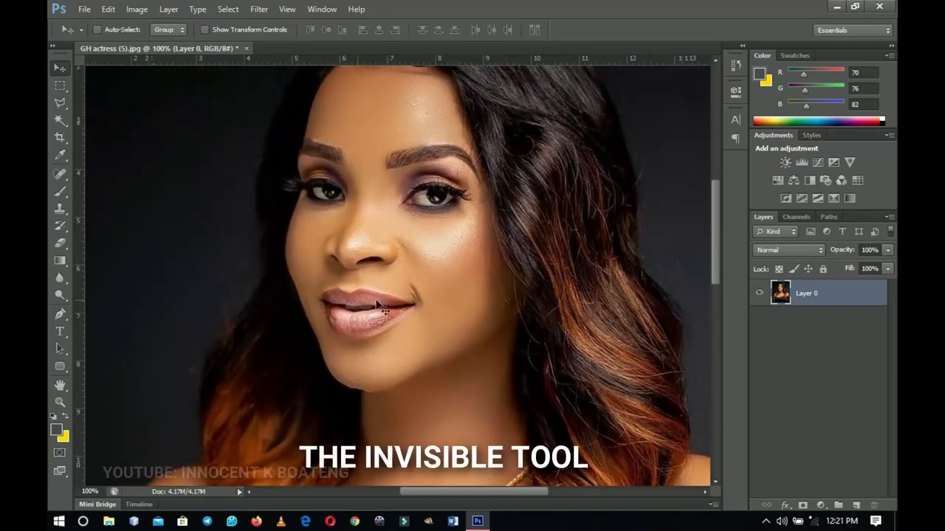
click(61, 103)
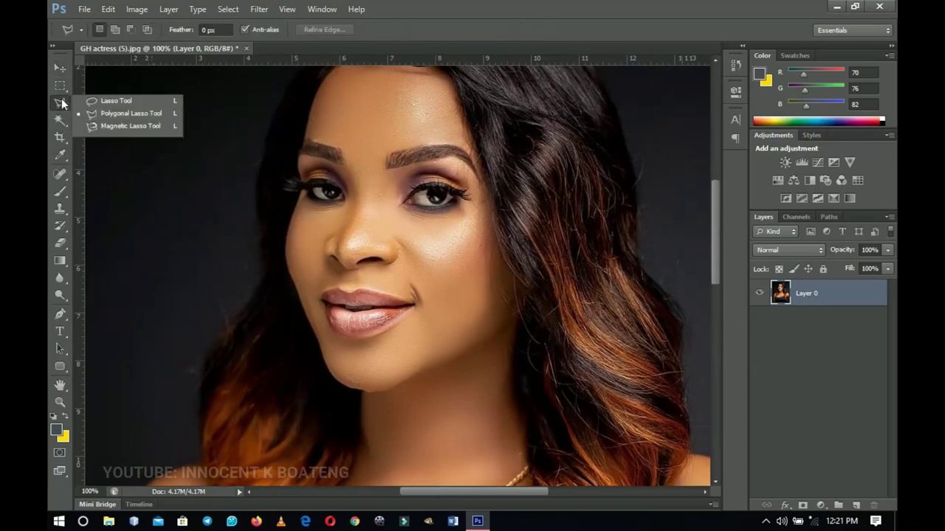
click(103, 116)
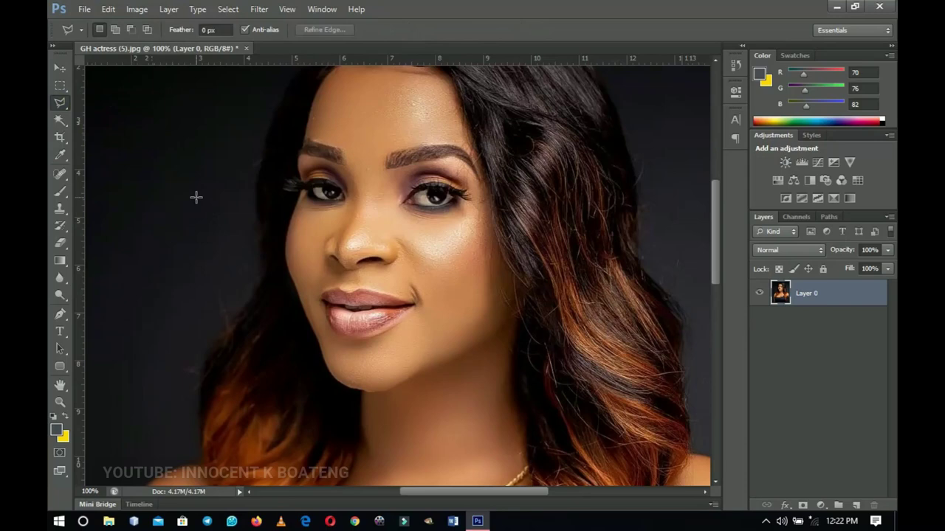
drag(229, 323, 250, 241)
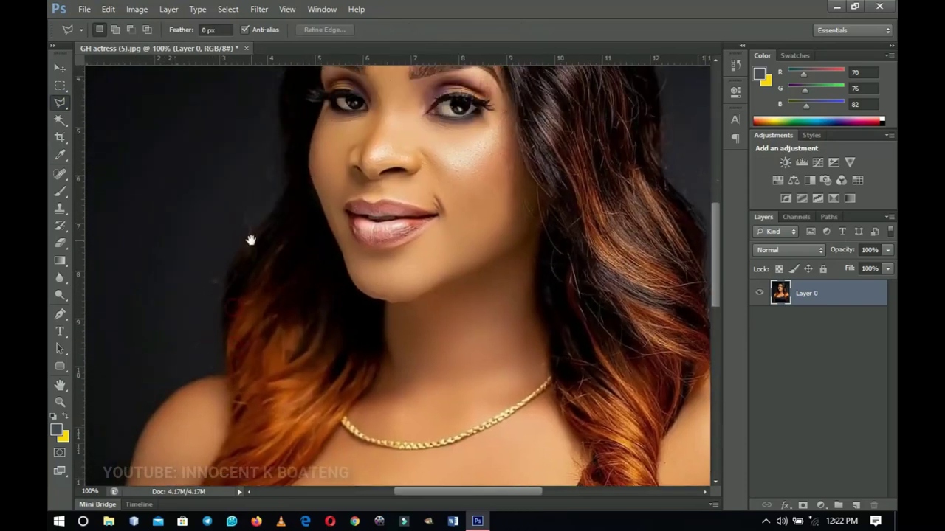
click(223, 369)
click(221, 279)
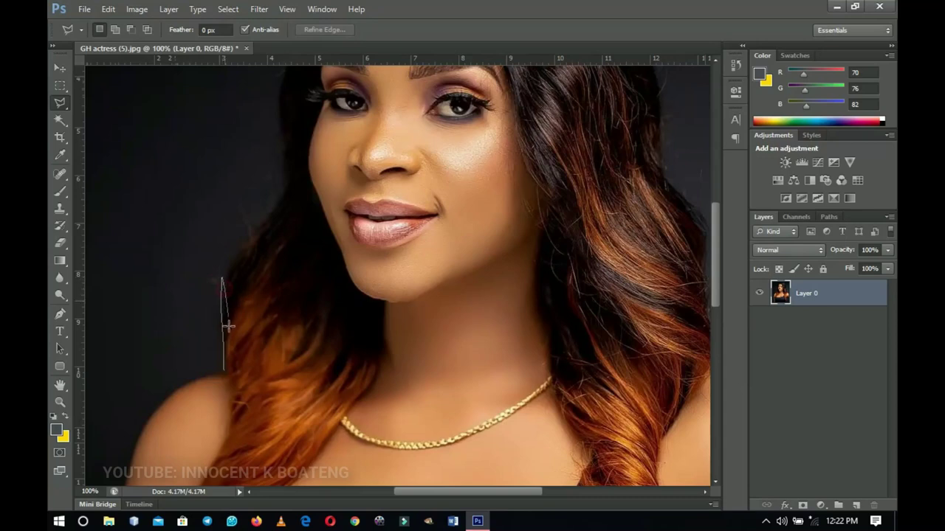
click(224, 372)
key(ctrl+d)
Activate the Brush Tool and switch its pointer between the brush-size outline and the precise crosshair.
click(59, 210)
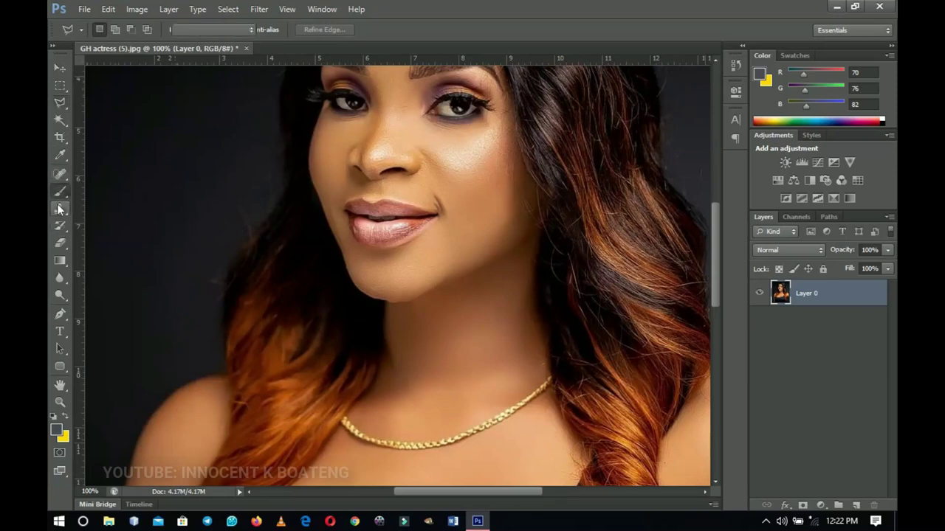
key(b)
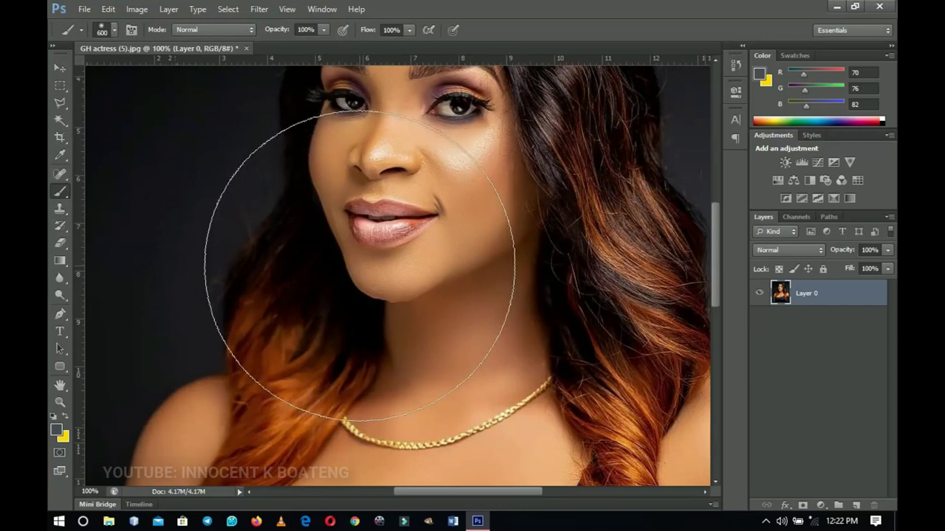
key(Caps_Lock)
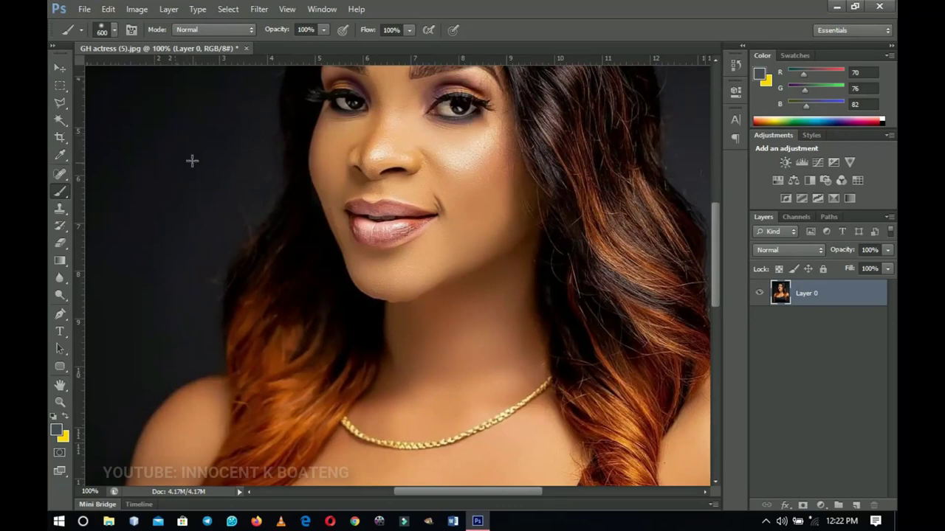
key(Caps_Lock)
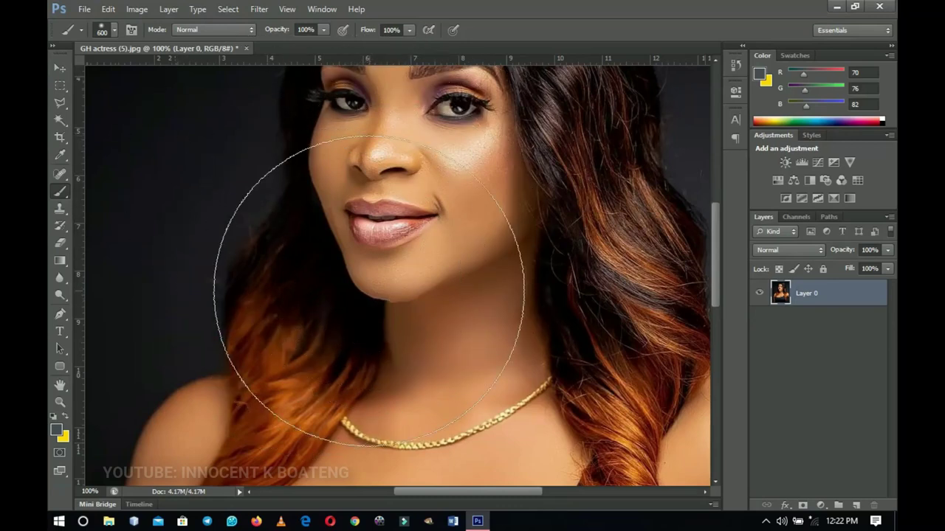
scroll(366, 278, up, 2)
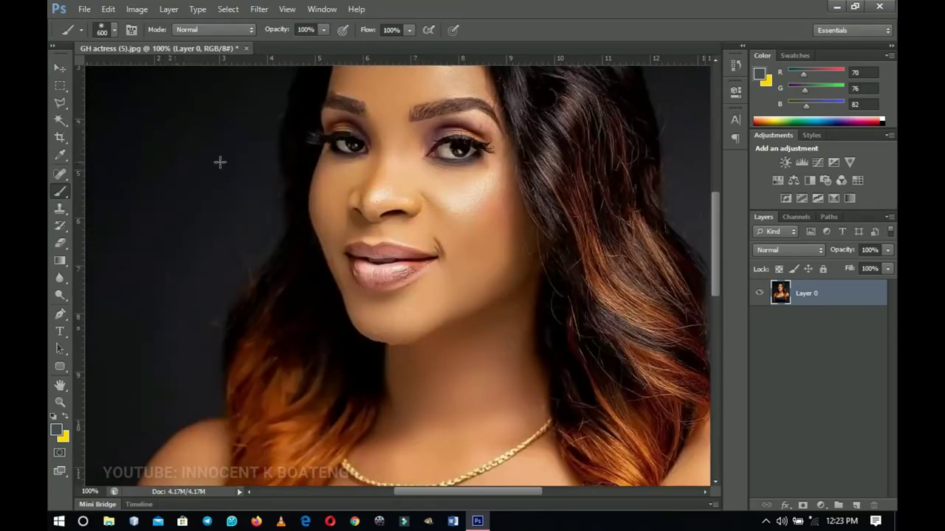
scroll(210, 174, up, 1)
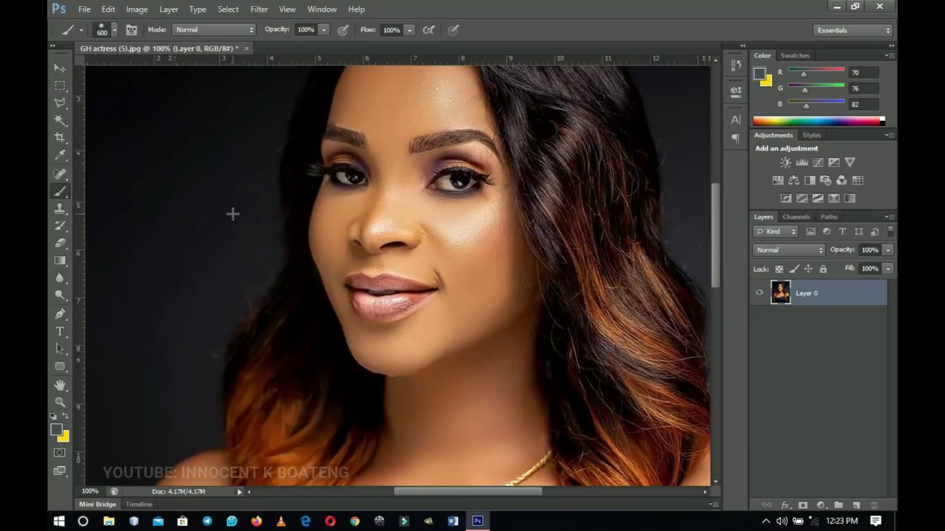
key(ctrl+0)
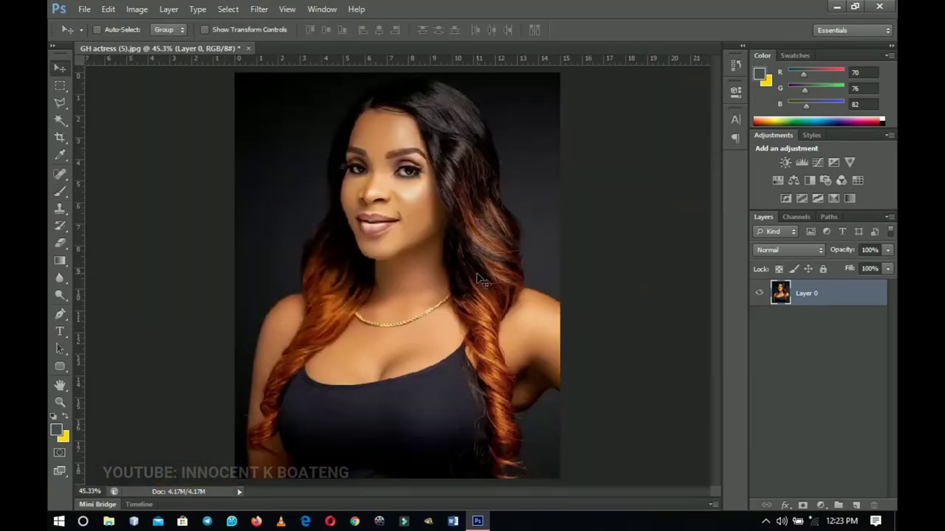